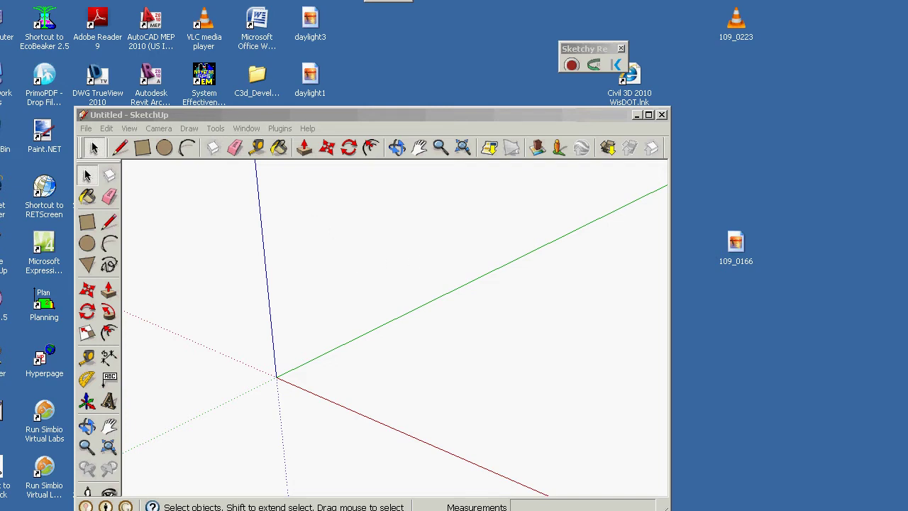
# - Reposition and enlarge the program window so that it fills the screen
pyautogui.moveTo(78, 107)
pyautogui.mouseDown()
pyautogui.moveTo(29, 20)
pyautogui.moveTo(2, 11)
pyautogui.moveTo(0, 1)
pyautogui.mouseUp()
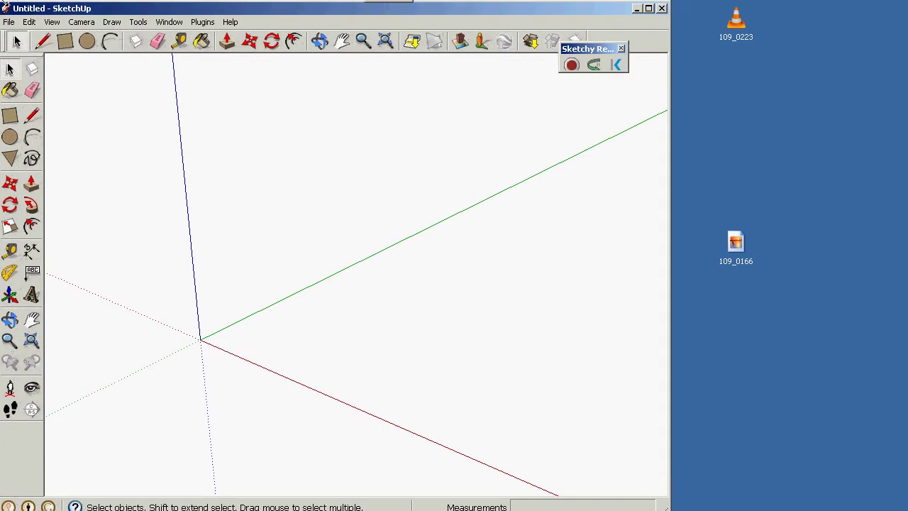
pyautogui.moveTo(669, 508); pyautogui.dragTo(906, 508)
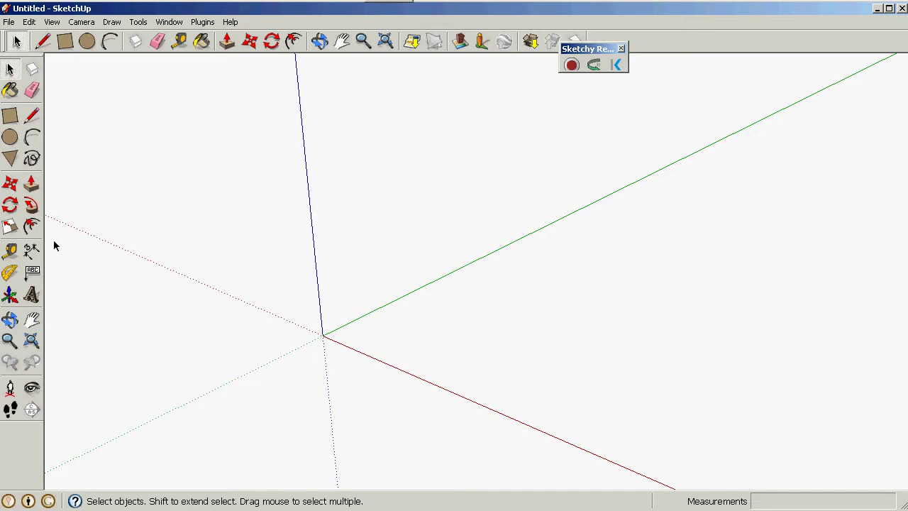
# - Draw a vertical rectangle about 36' by 14.9' from the origin, along the red and blue axes
pyautogui.click(12, 322)
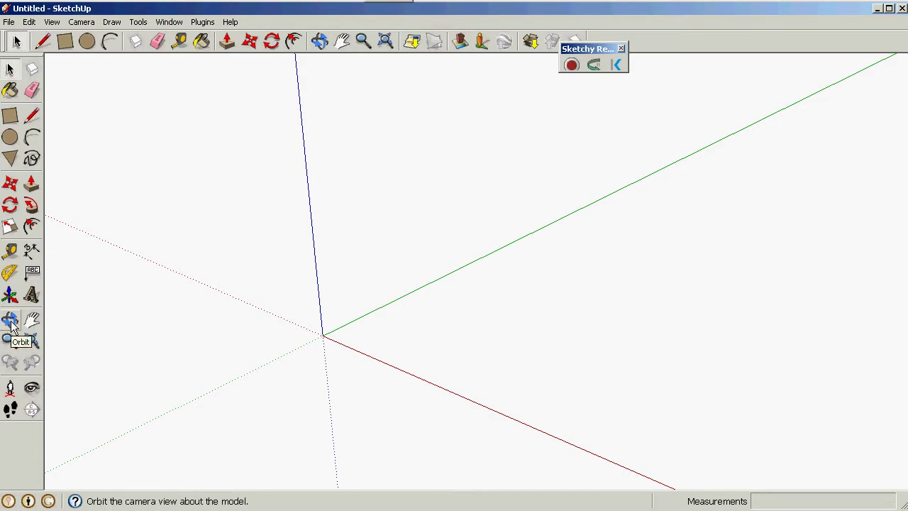
pyautogui.click(10, 319)
pyautogui.moveTo(197, 336); pyautogui.dragTo(519, 231)
pyautogui.click(10, 116)
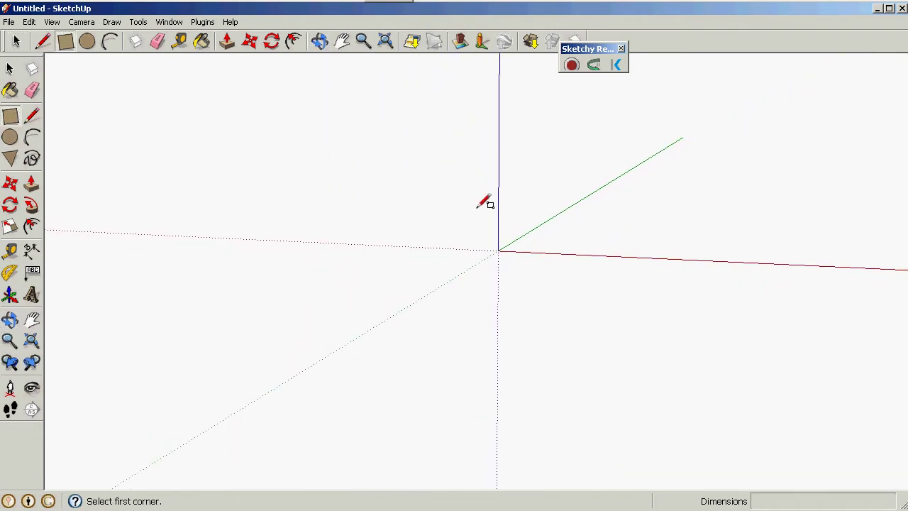
pyautogui.click(498, 250)
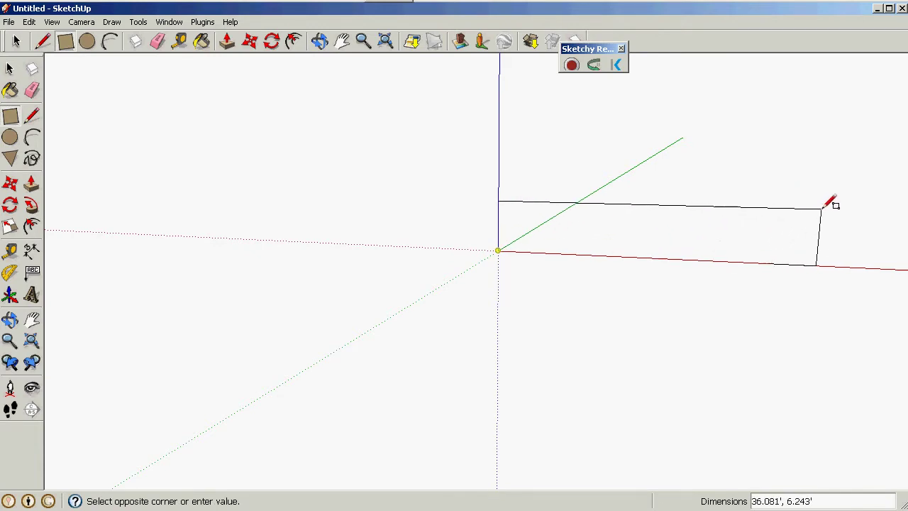
pyautogui.click(827, 127)
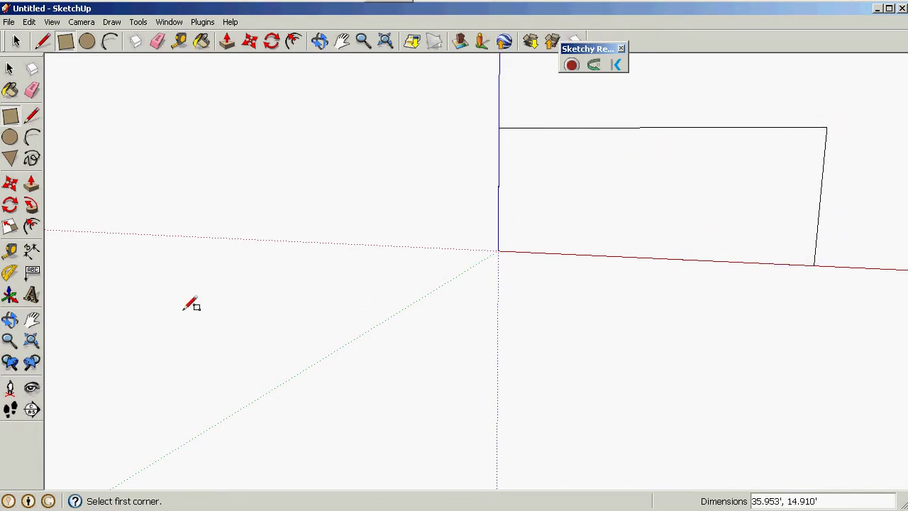
# - Push/Pull the vertical rectangle about 22.4' into a solid box
pyautogui.click(31, 320)
pyautogui.click(10, 319)
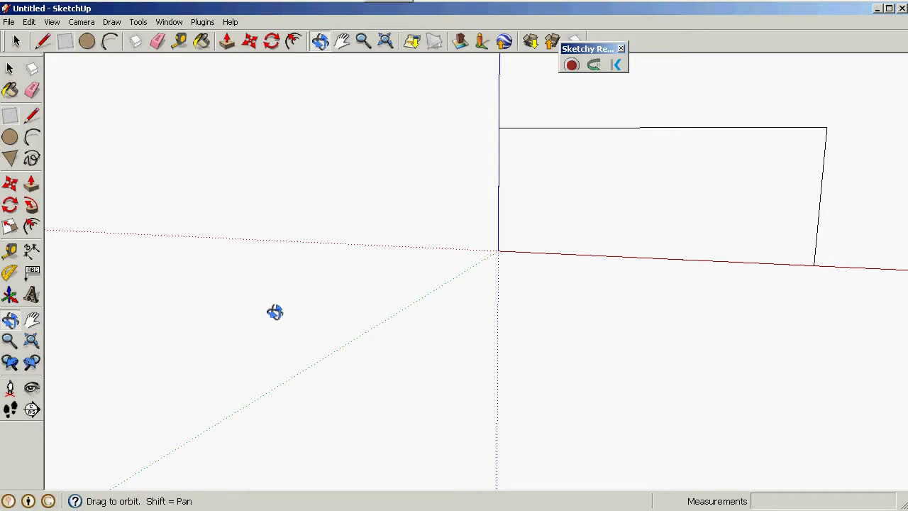
pyautogui.moveTo(166, 318); pyautogui.dragTo(223, 292)
pyautogui.click(31, 183)
pyautogui.moveTo(656, 220); pyautogui.dragTo(840, 203)
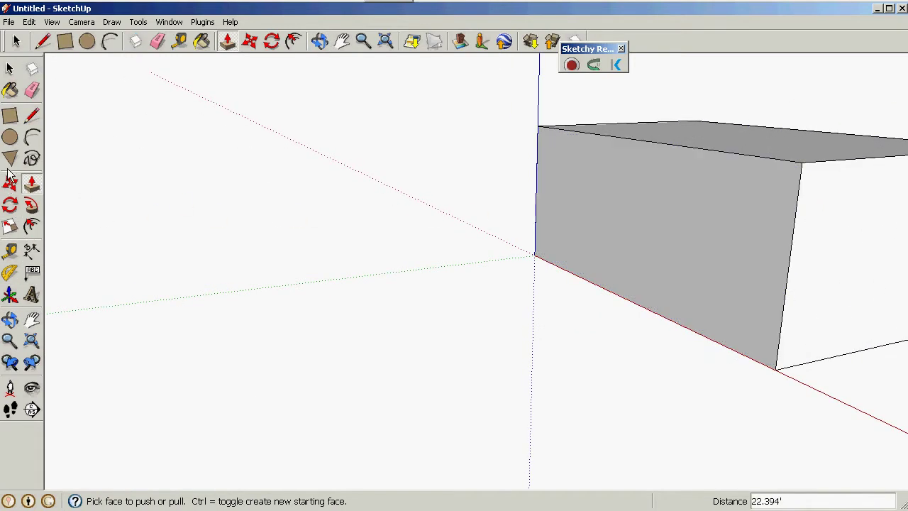
# - Rotate a copy of the front face's bottom edge 15° upward about the corner away from the origin
pyautogui.click(10, 319)
pyautogui.moveTo(239, 248); pyautogui.dragTo(552, 243)
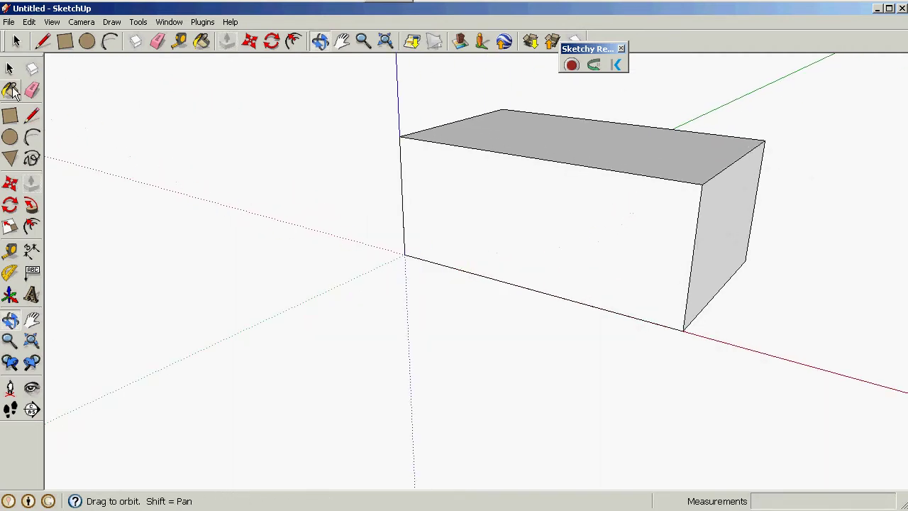
pyautogui.click(10, 69)
pyautogui.click(596, 310)
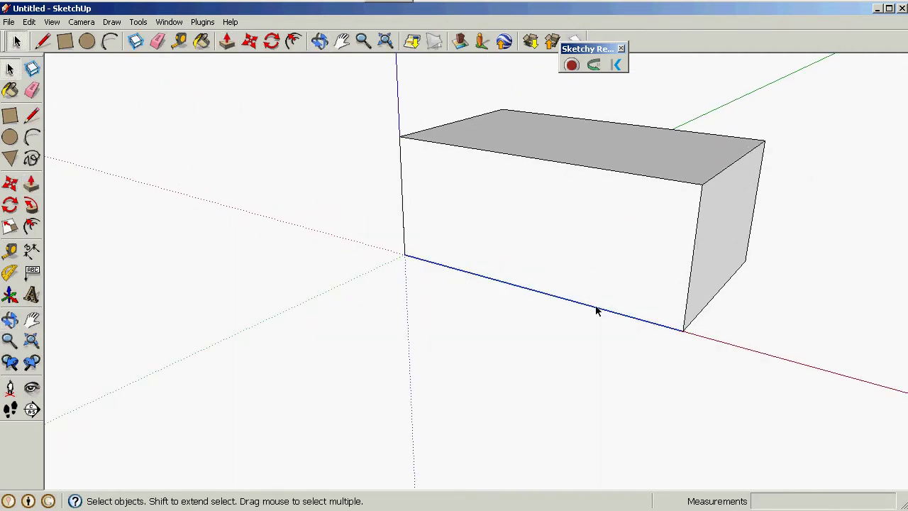
pyautogui.click(10, 204)
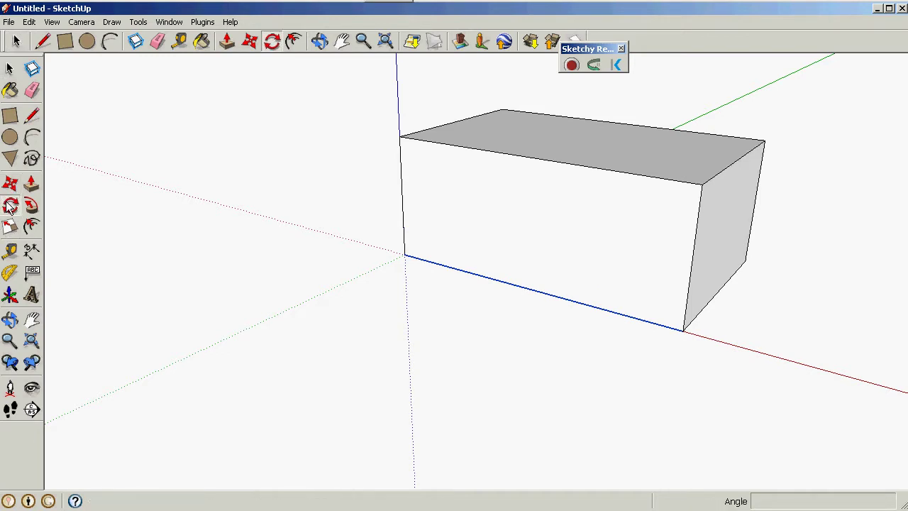
pyautogui.click(679, 328)
pyautogui.click(608, 312)
pyautogui.press('ctrl')
pyautogui.write('1')
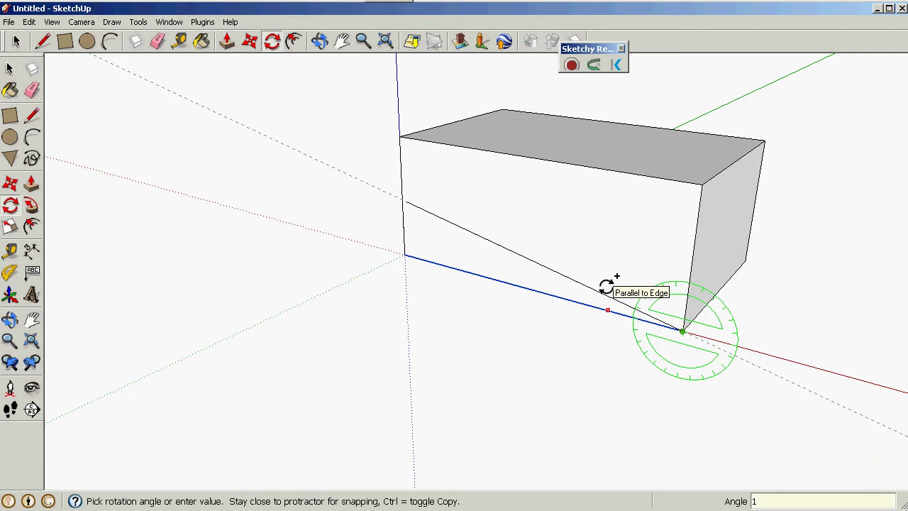
pyautogui.write('5')
pyautogui.press('Return')
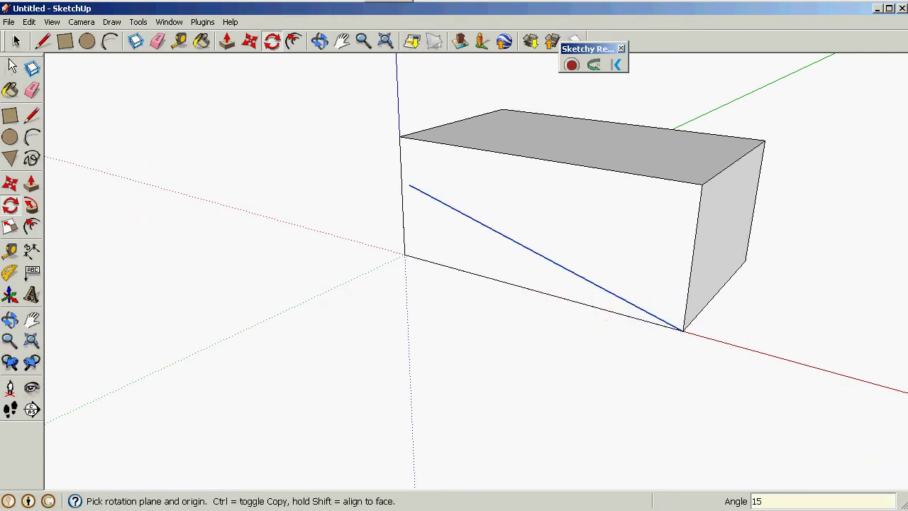
# - Copy the inclined line about 4.4' up along the front face's vertical edge, starting from the line's lower end
pyautogui.click(10, 65)
pyautogui.click(410, 252)
pyautogui.scroll(3, 517, 219)
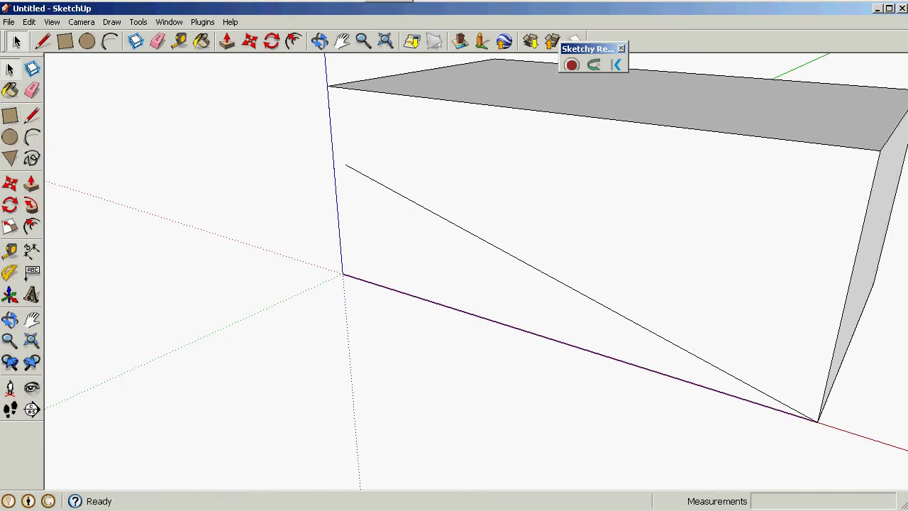
pyautogui.click(493, 247)
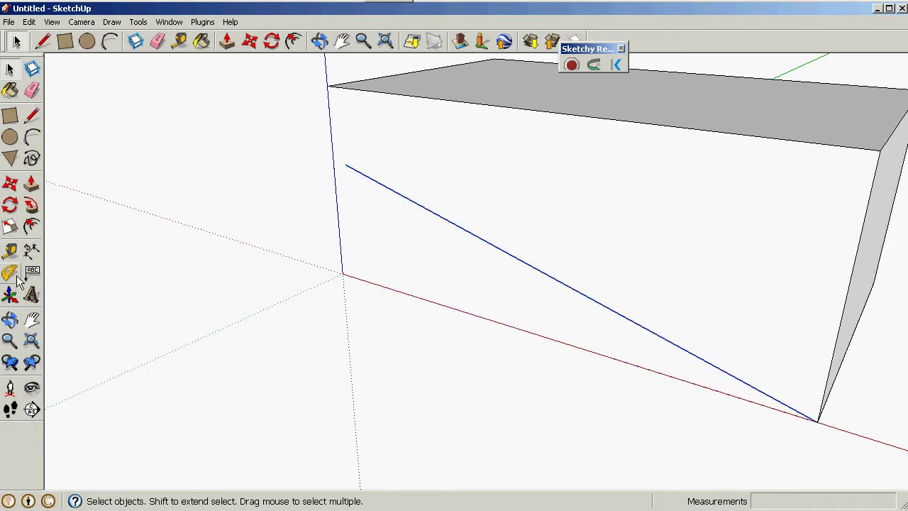
pyautogui.click(10, 184)
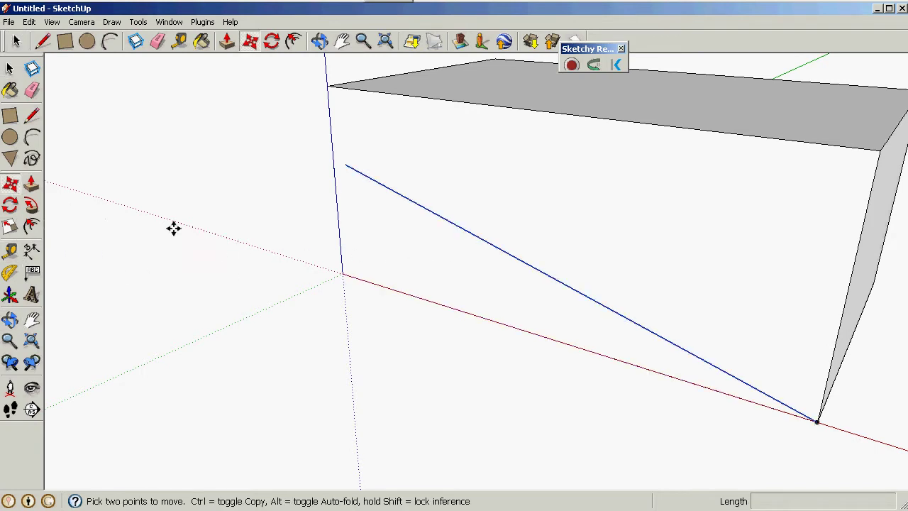
pyautogui.click(817, 421)
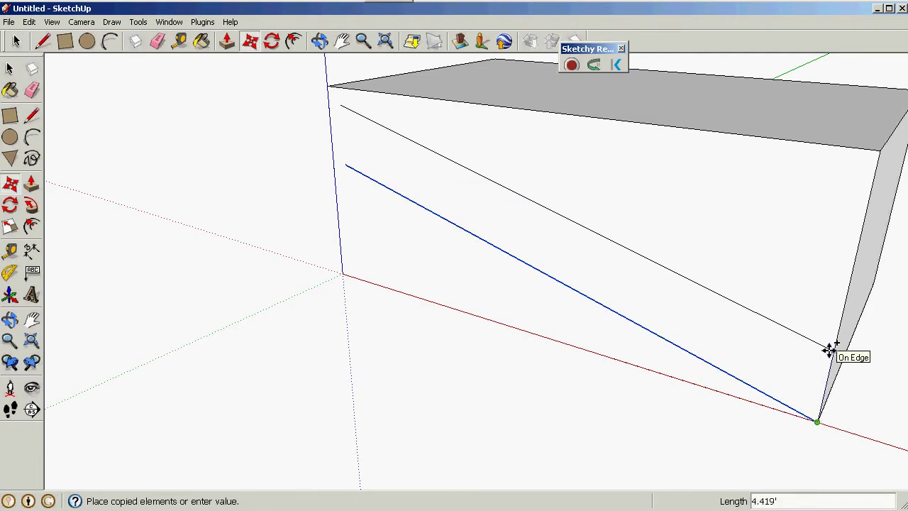
pyautogui.click(828, 349)
# - Rotate a copy of the lower inclined line 90° about its upper end, perpendicular to the slope
pyautogui.click(10, 68)
pyautogui.click(376, 276)
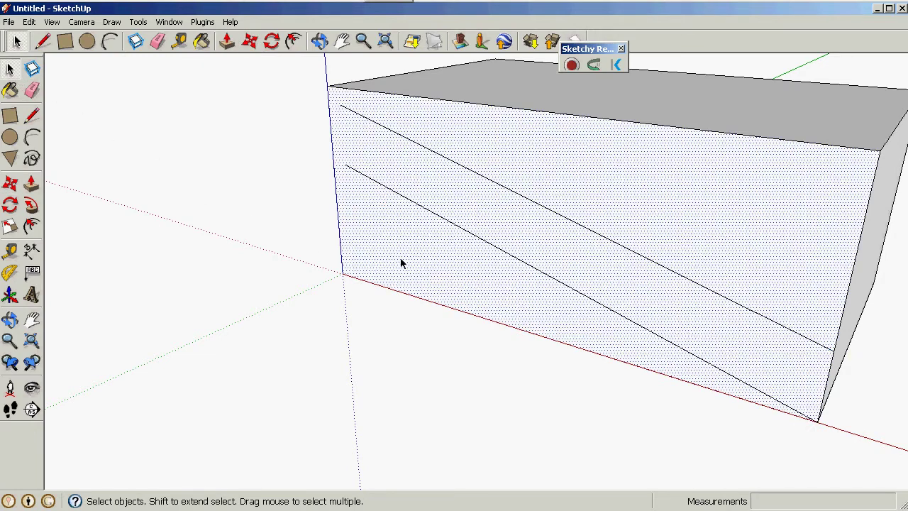
pyautogui.click(509, 421)
pyautogui.click(352, 173)
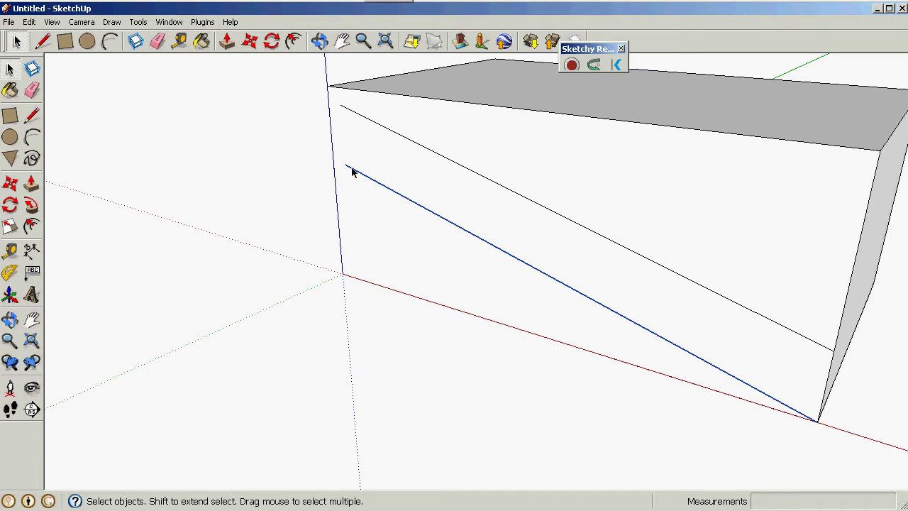
pyautogui.click(10, 205)
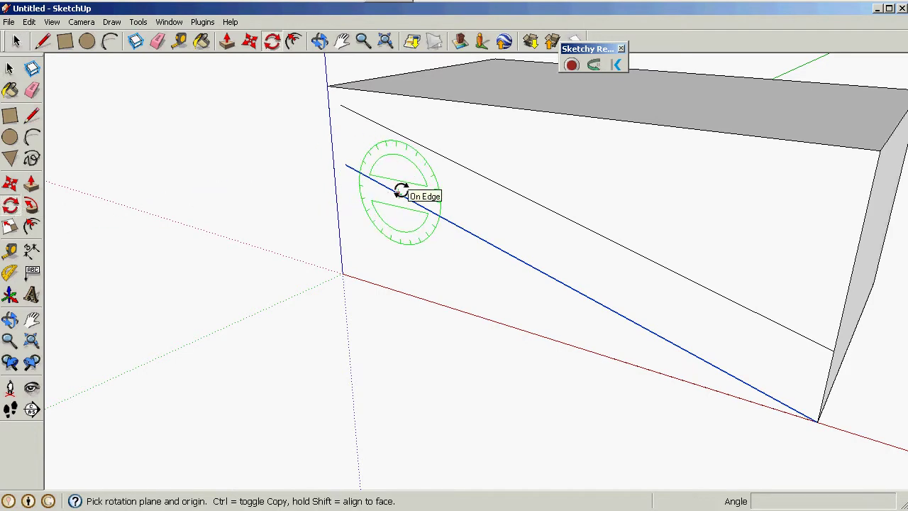
pyautogui.click(345, 164)
pyautogui.click(411, 200)
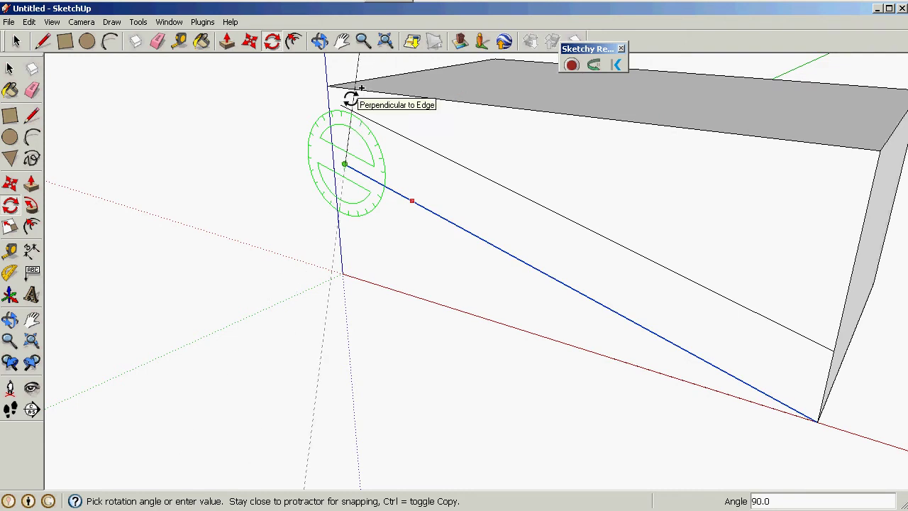
pyautogui.click(350, 98)
# - Copy the short perpendicular segment partway down the incline, and copy it again about 4.1' back upslope to form a block's sides
pyautogui.click(10, 70)
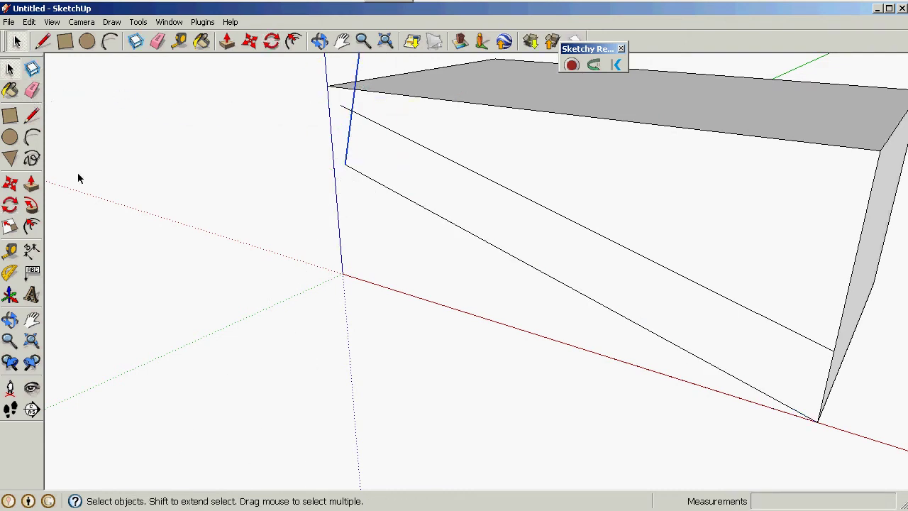
pyautogui.click(347, 154)
pyautogui.click(9, 183)
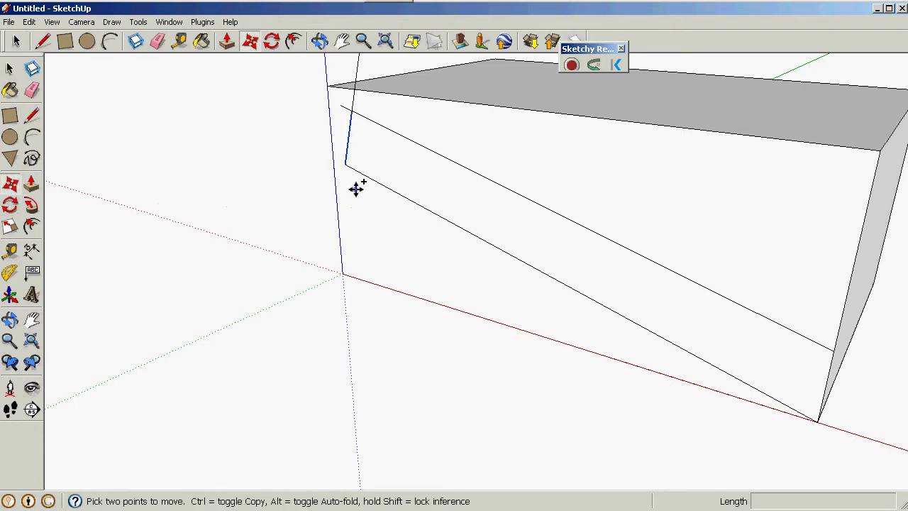
pyautogui.click(345, 164)
pyautogui.press('ctrl')
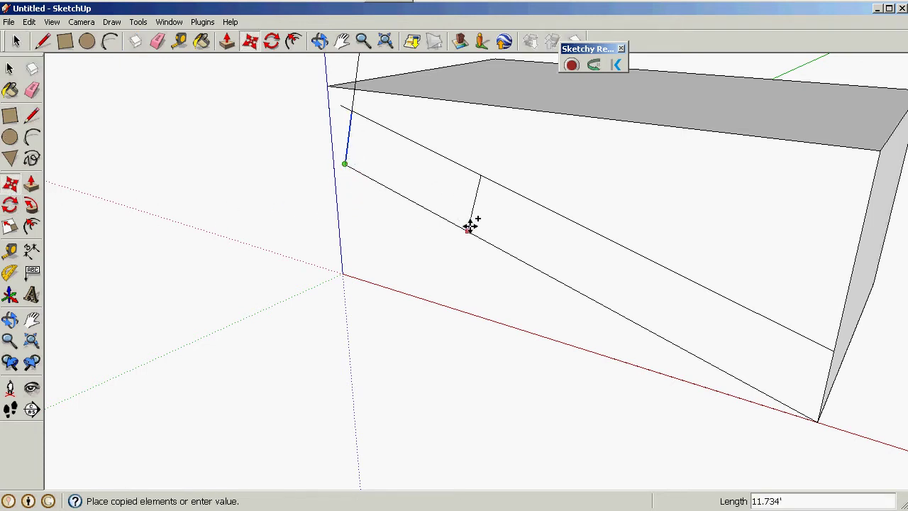
pyautogui.click(500, 246)
pyautogui.click(499, 246)
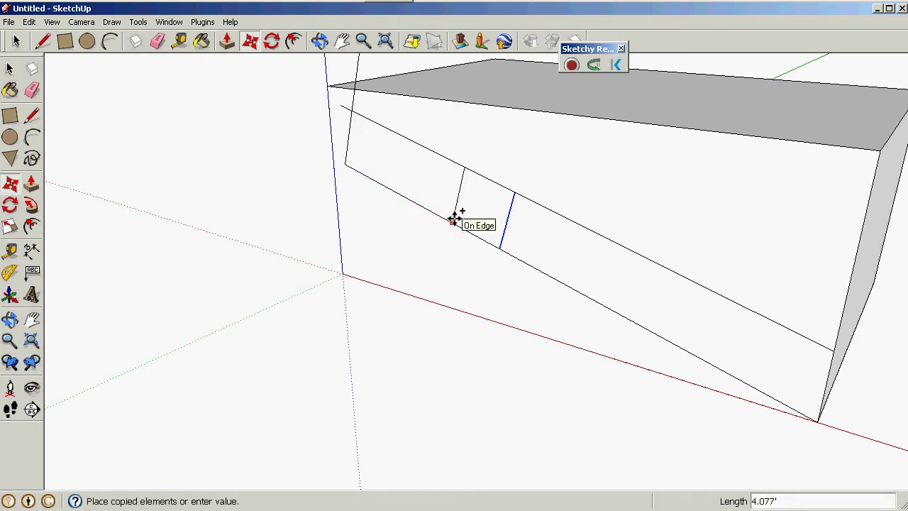
pyautogui.click(453, 220)
# - Erase the original perpendicular line and the upper parallel line's excess segments, keeping only the small block outline on the incline
pyautogui.click(10, 70)
pyautogui.click(310, 119)
pyautogui.rightClick(366, 122)
pyautogui.click(397, 140)
pyautogui.rightClick(351, 116)
pyautogui.click(375, 128)
pyautogui.rightClick(353, 114)
pyautogui.click(373, 128)
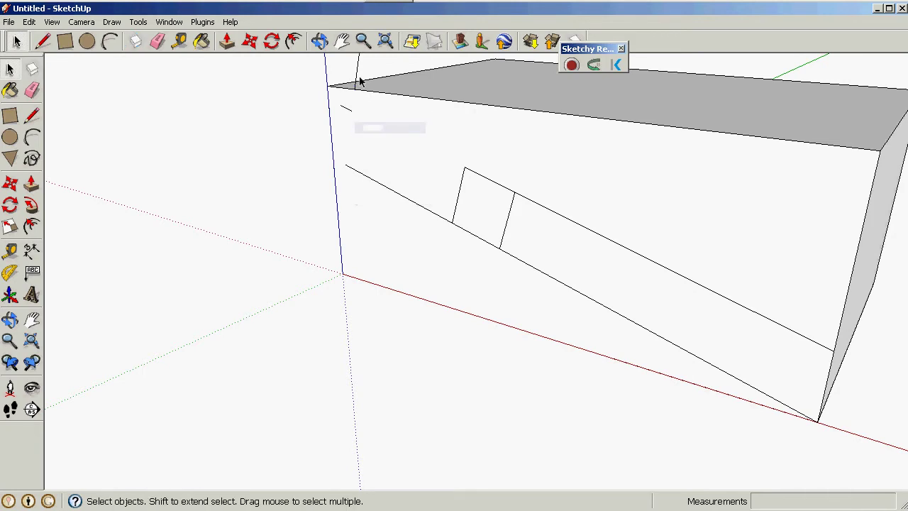
pyautogui.rightClick(359, 77)
pyautogui.click(380, 92)
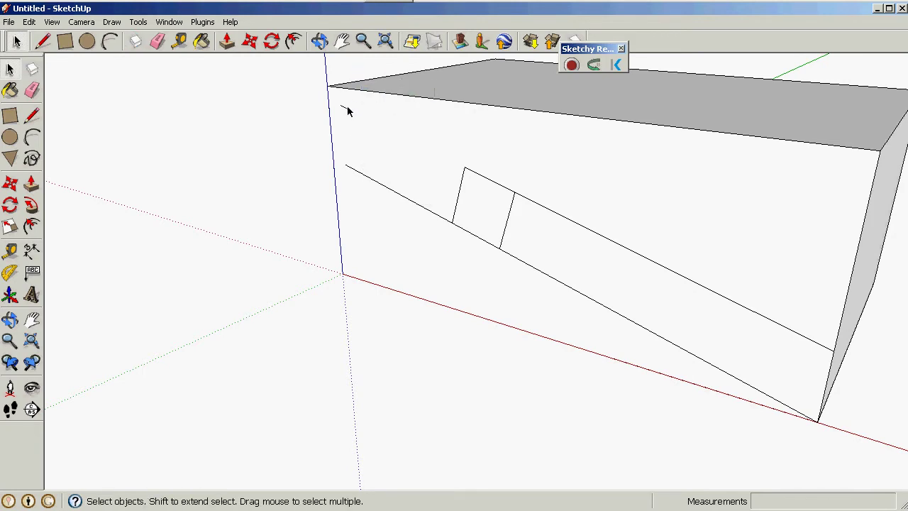
pyautogui.rightClick(349, 114)
pyautogui.click(374, 127)
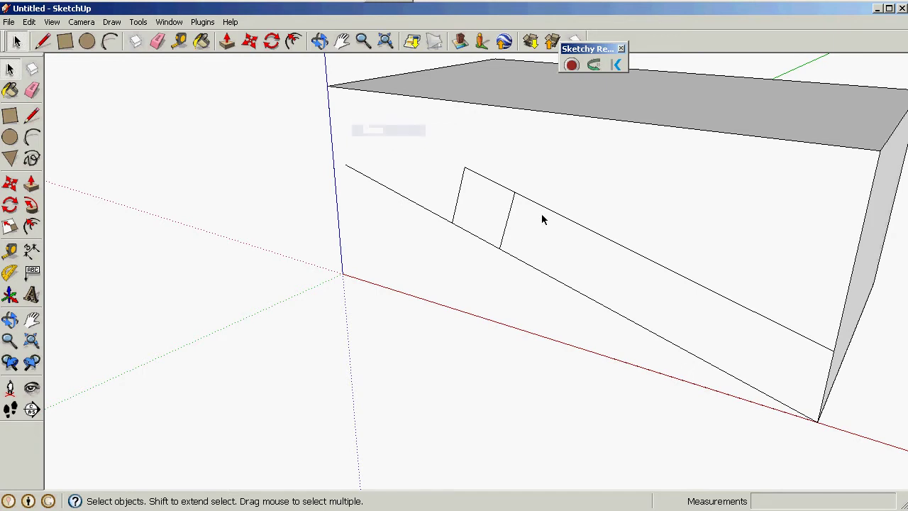
pyautogui.rightClick(543, 212)
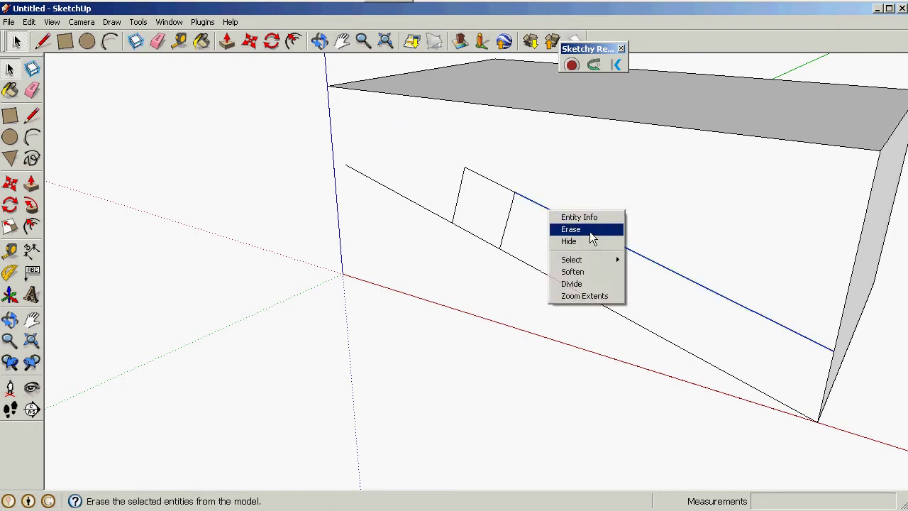
pyautogui.click(585, 230)
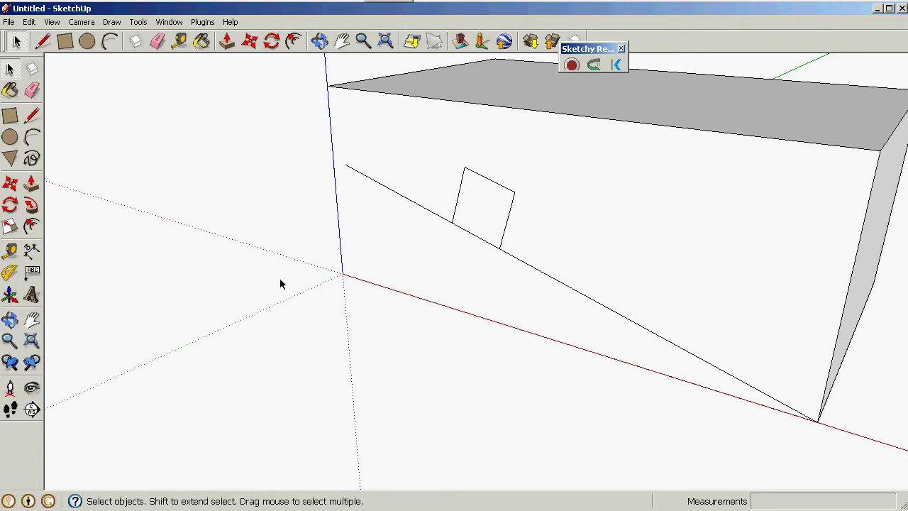
# - Measure the angle between the box's bottom front edge and the inclined line with the Protractor at their shared corner
pyautogui.click(10, 319)
pyautogui.moveTo(298, 340); pyautogui.dragTo(361, 304)
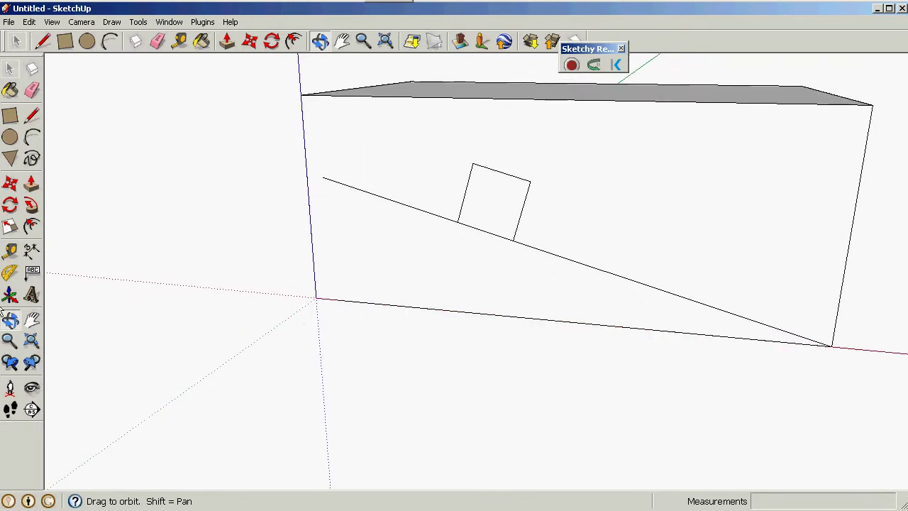
pyautogui.click(10, 271)
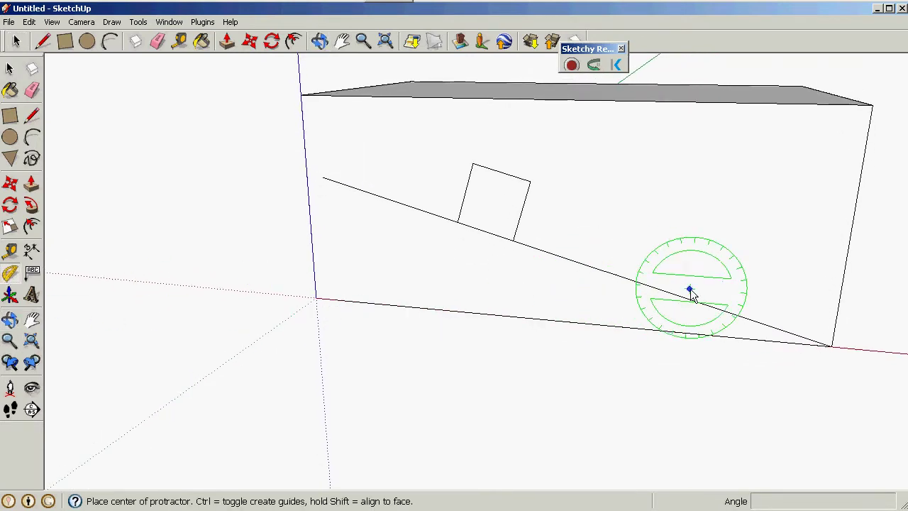
pyautogui.click(831, 347)
pyautogui.click(746, 339)
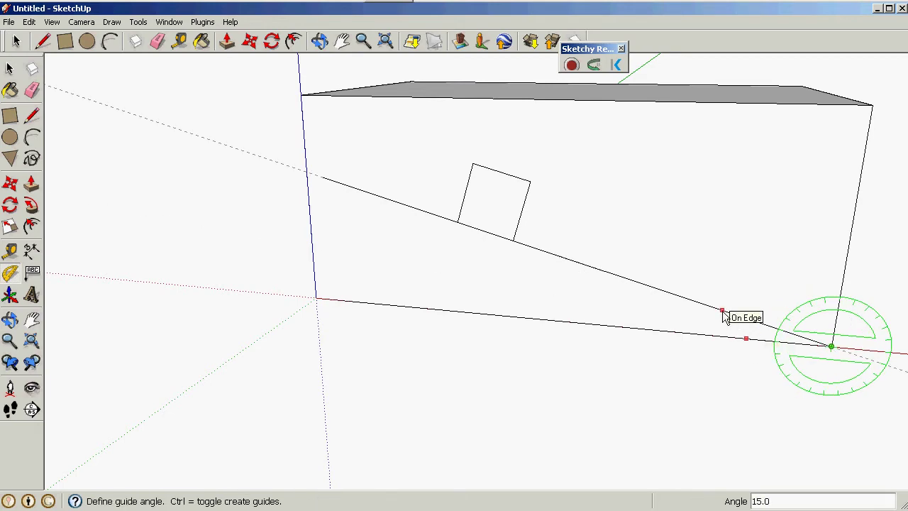
pyautogui.press('Escape')
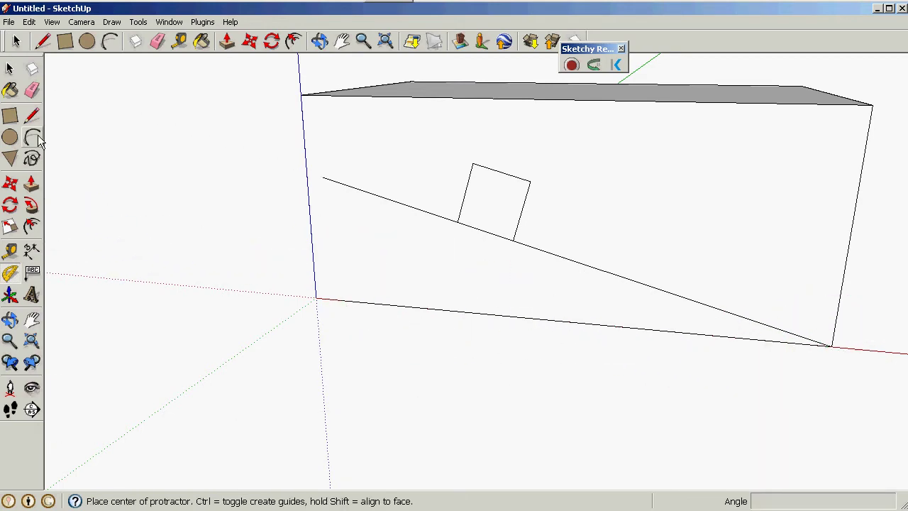
pyautogui.click(10, 70)
pyautogui.scroll(-1, 506, 243)
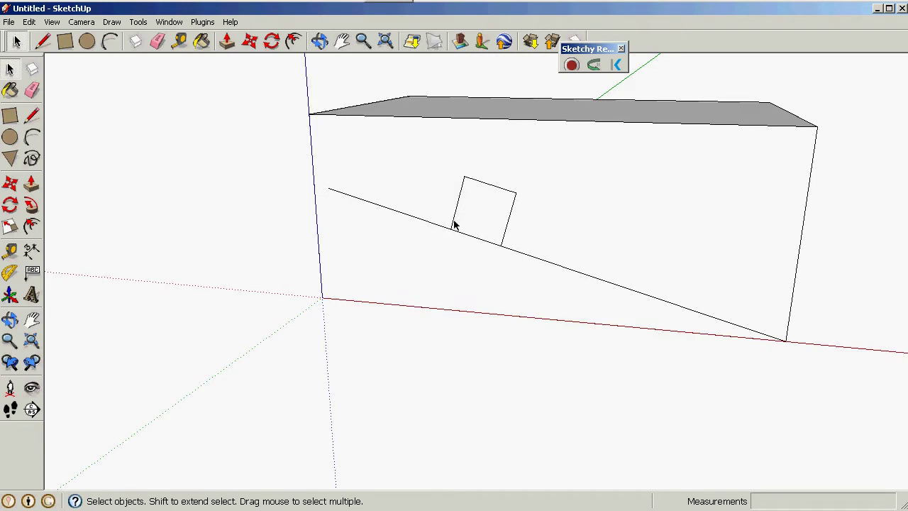
# - Draw both diagonals of the small block outline, connecting its opposite corners with lines
pyautogui.click(32, 116)
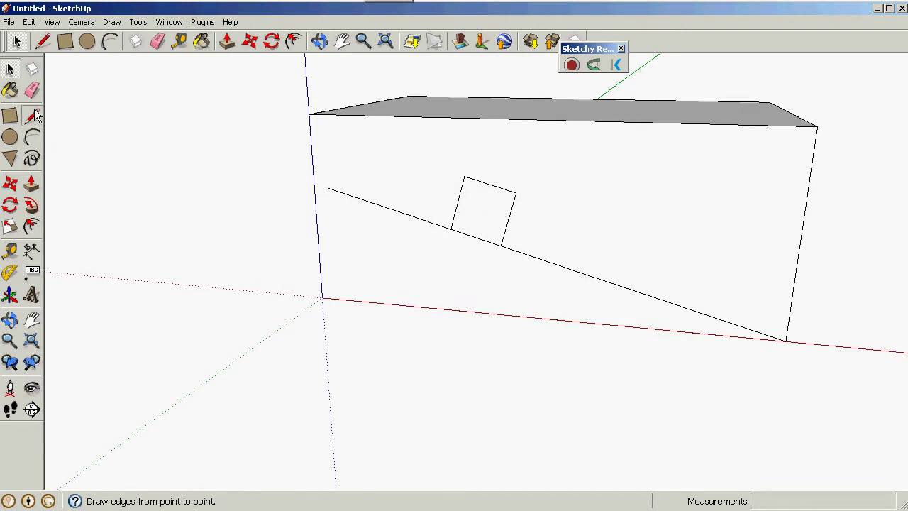
pyautogui.click(464, 176)
pyautogui.click(501, 245)
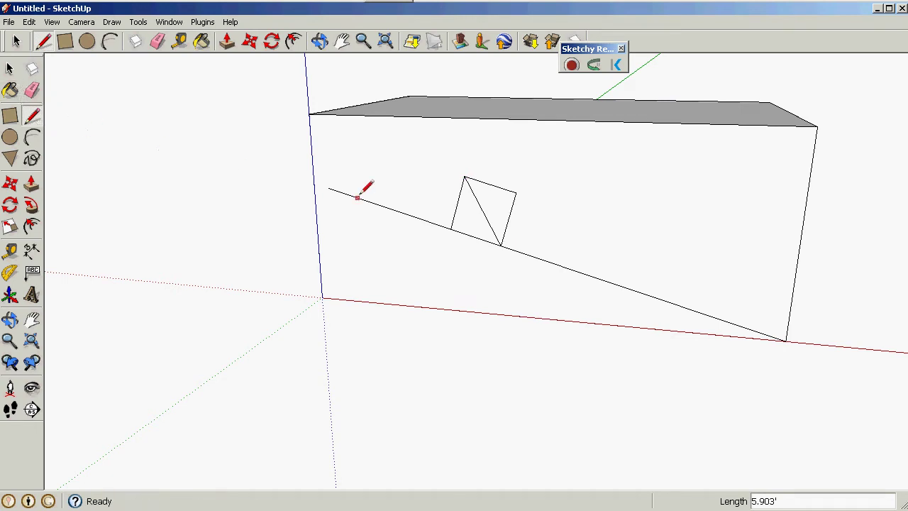
pyautogui.click(515, 193)
pyautogui.click(451, 228)
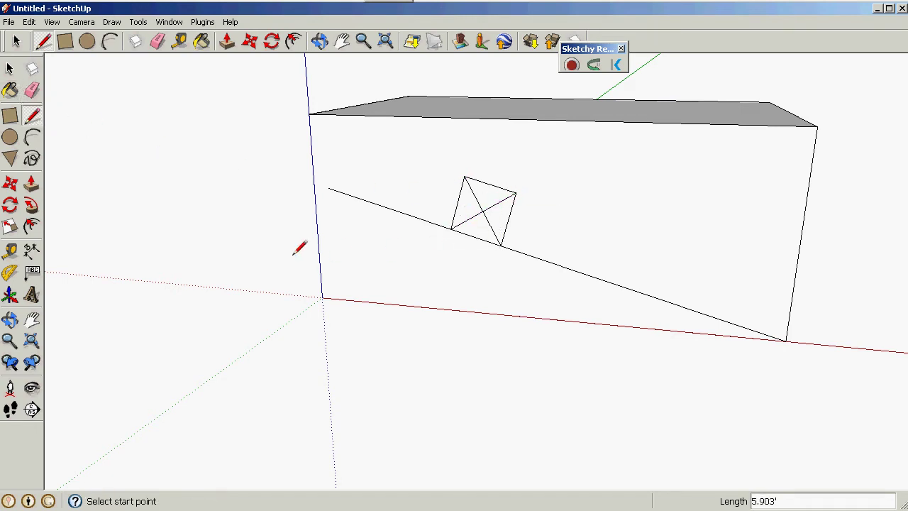
pyautogui.click(10, 68)
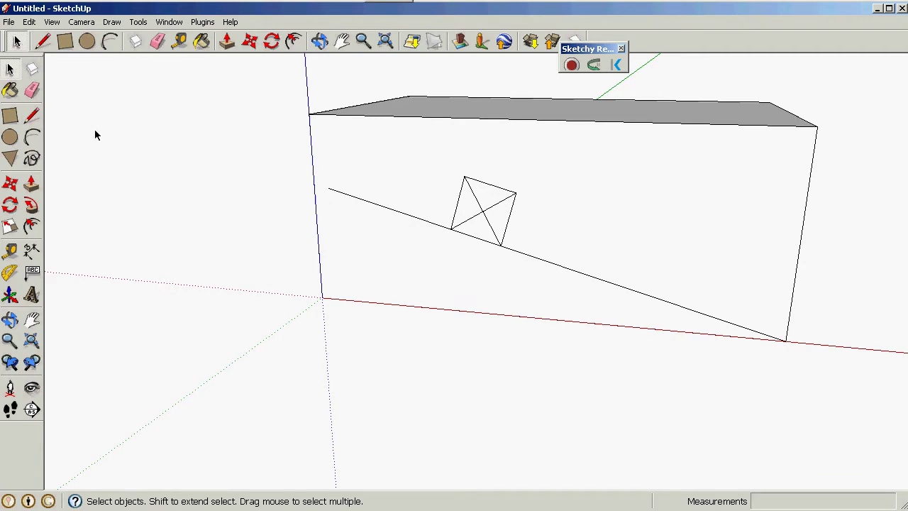
# - Draw a vertical line from the intersection of the block's diagonals straight down past the incline
pyautogui.click(31, 115)
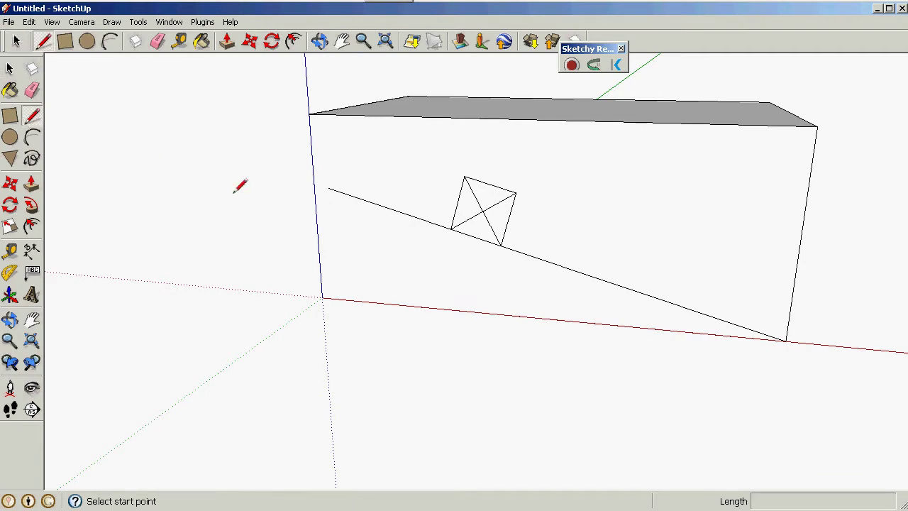
pyautogui.click(483, 211)
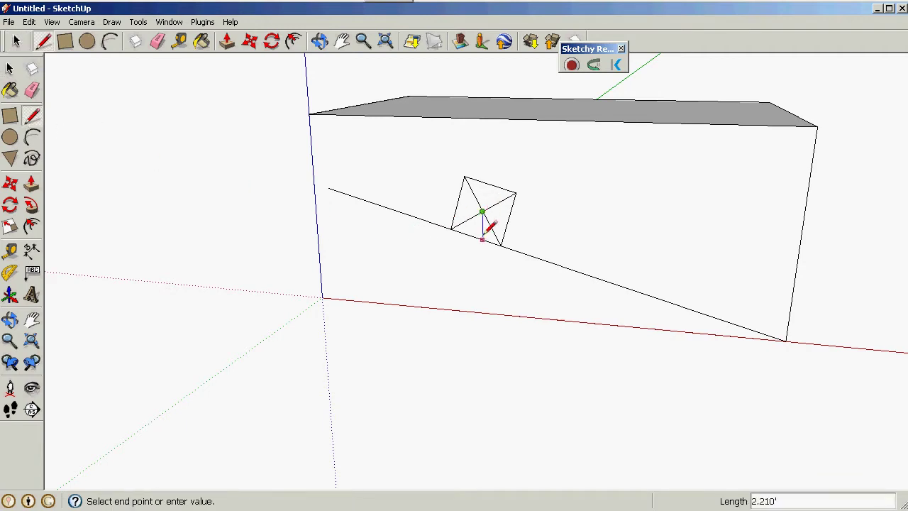
pyautogui.click(482, 287)
pyautogui.click(10, 68)
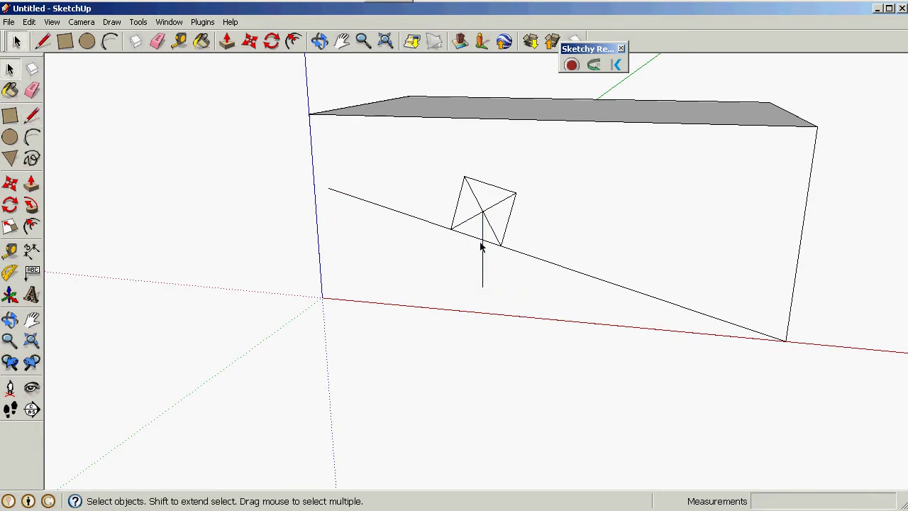
# - Copy the block's upslope side edge about 4.4' down so the copy starts at the block's base and points below the incline
pyautogui.click(457, 206)
pyautogui.click(10, 183)
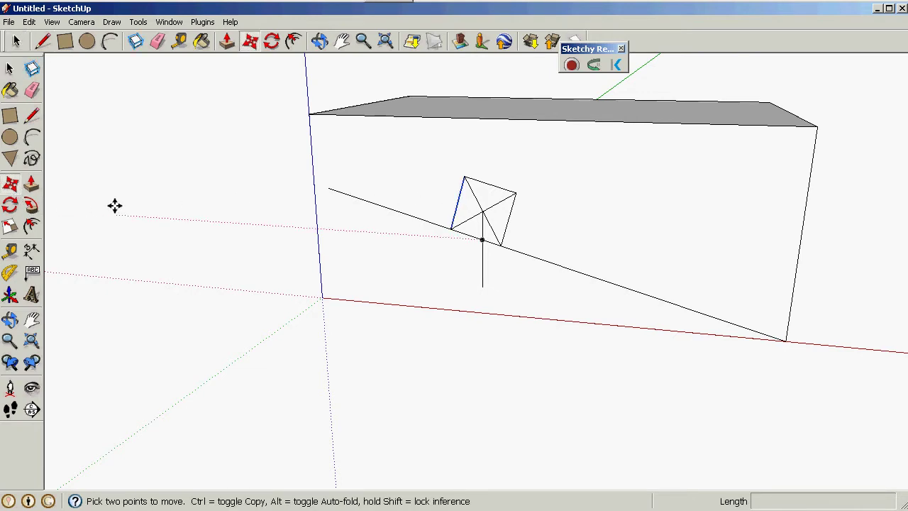
pyautogui.click(461, 179)
pyautogui.press('ctrl')
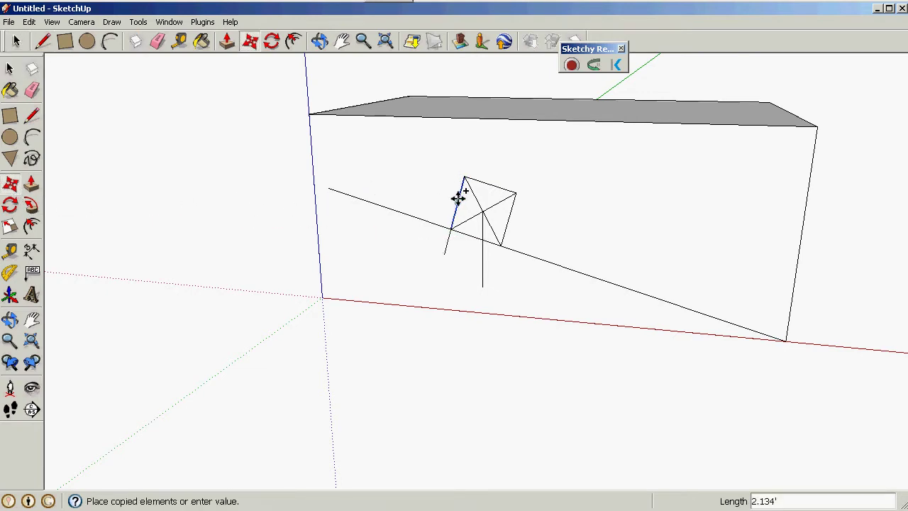
pyautogui.click(472, 240)
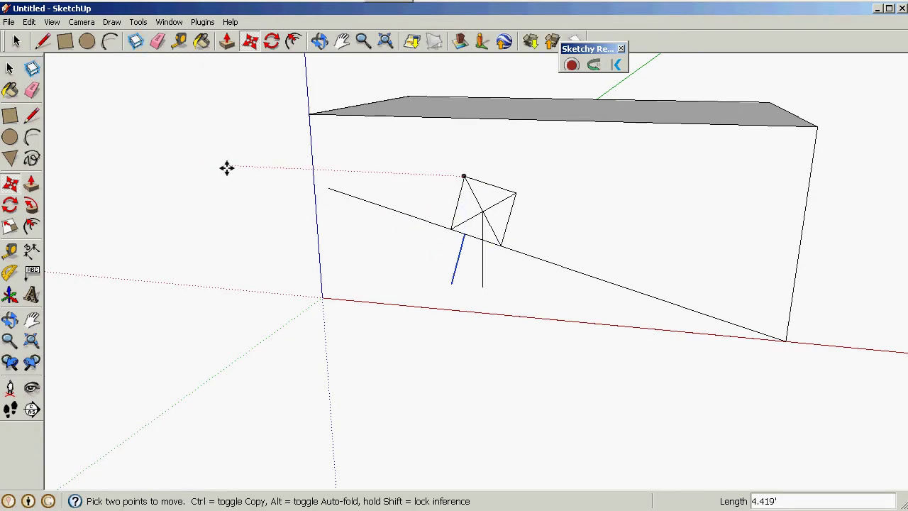
pyautogui.click(9, 68)
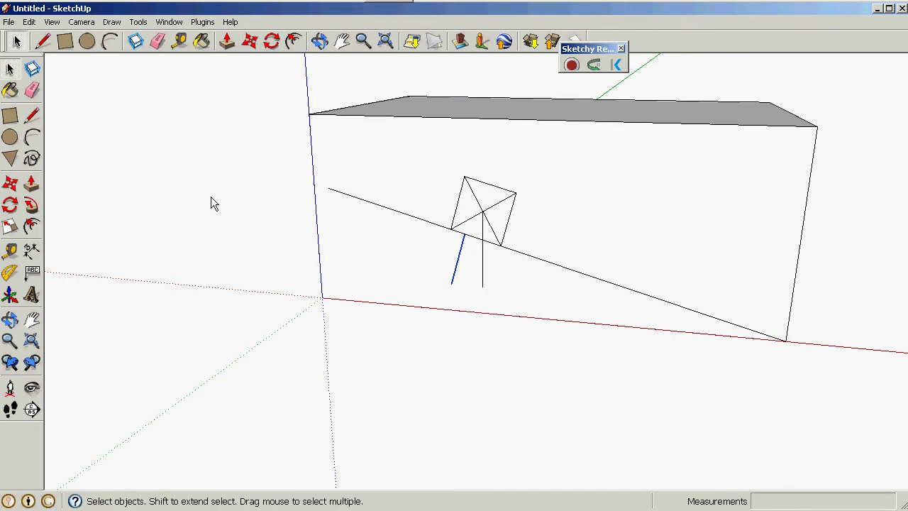
pyautogui.click(236, 215)
pyautogui.click(437, 227)
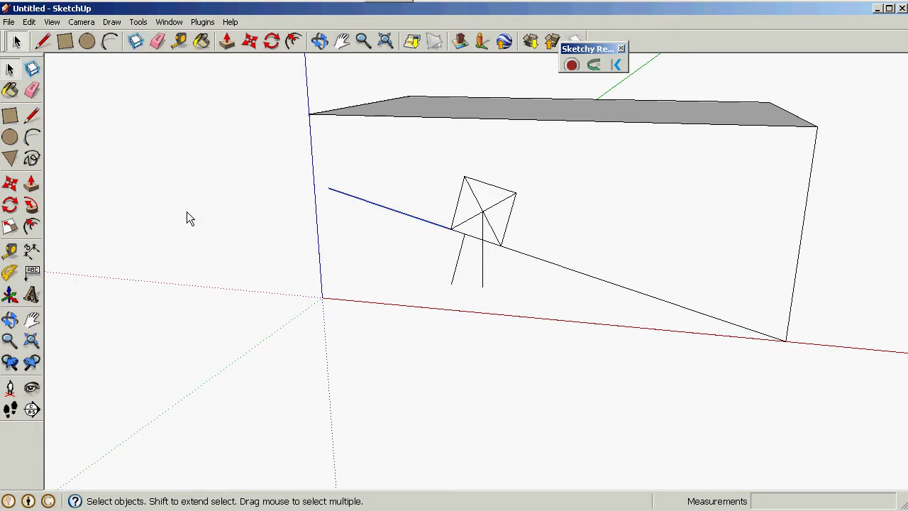
pyautogui.click(283, 166)
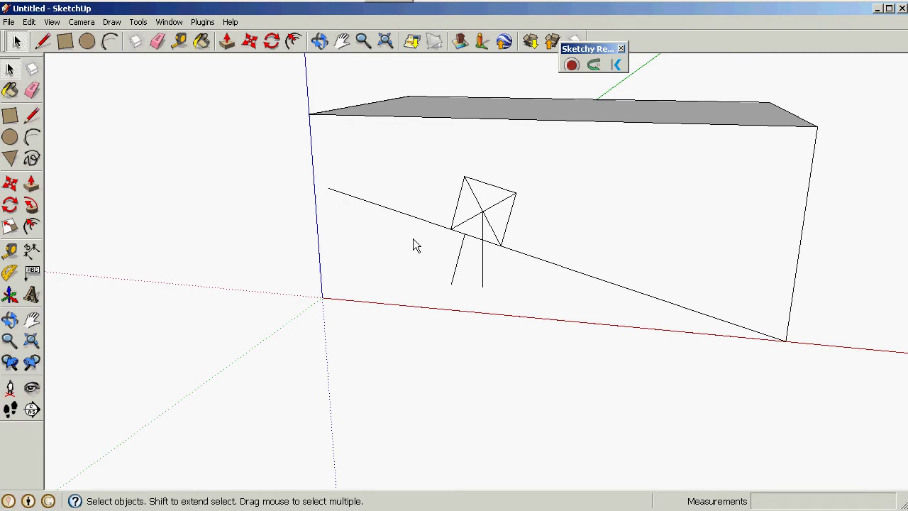
pyautogui.click(484, 231)
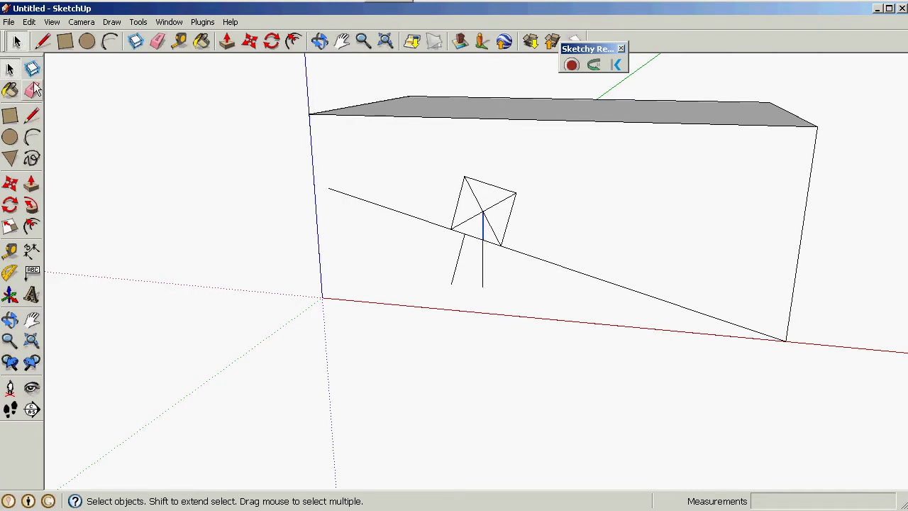
pyautogui.click(218, 155)
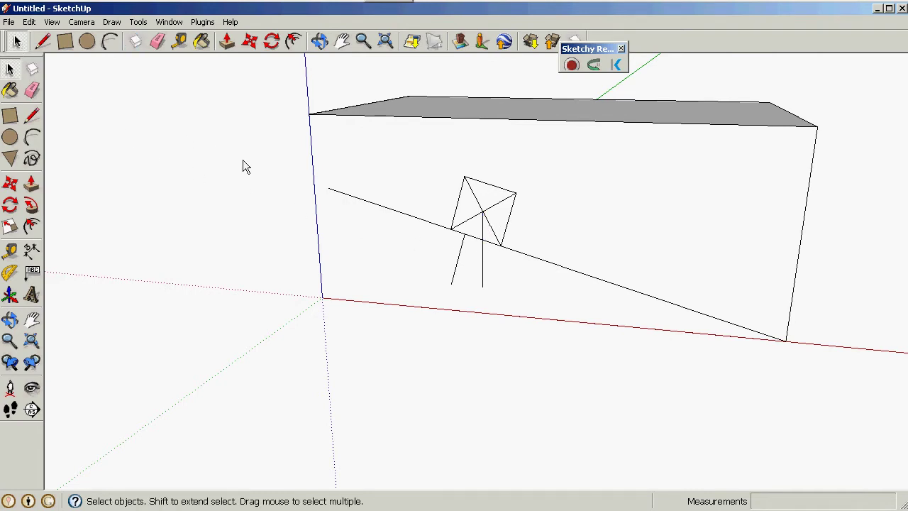
# - Copy both segments of the vertical line under the block about 17' across to the open area near the front face's far end
pyautogui.click(485, 236)
pyautogui.click(484, 260)
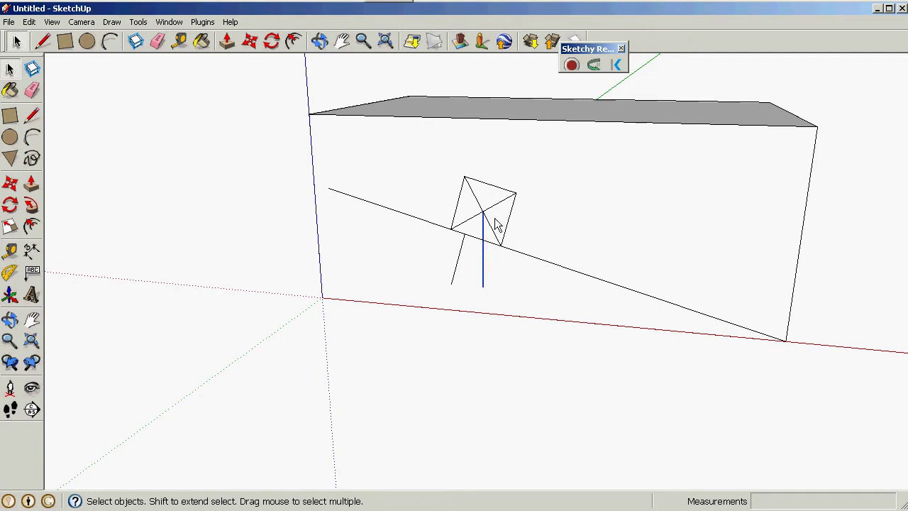
pyautogui.click(10, 185)
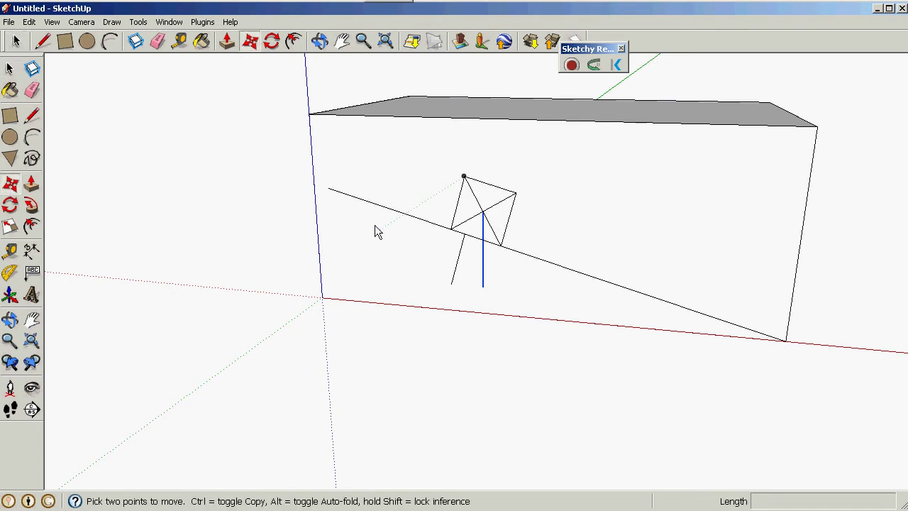
pyautogui.click(486, 215)
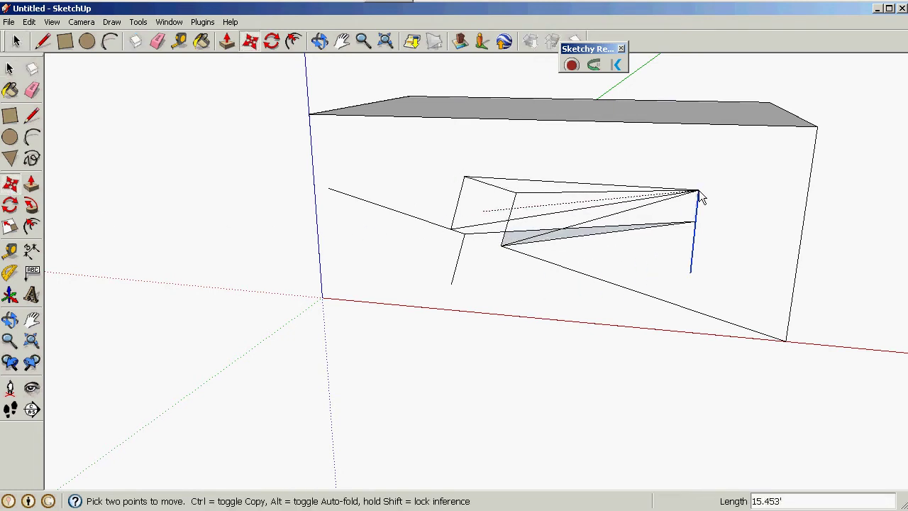
pyautogui.press('ctrl')
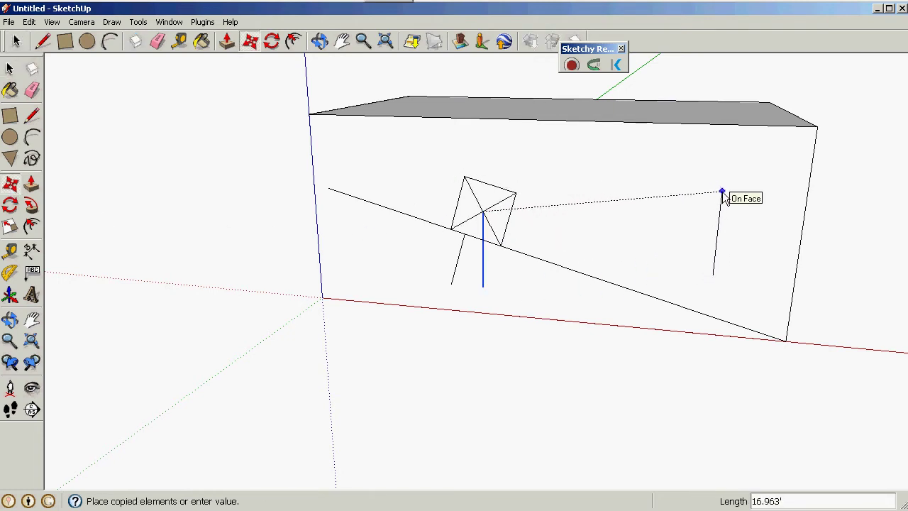
pyautogui.click(722, 192)
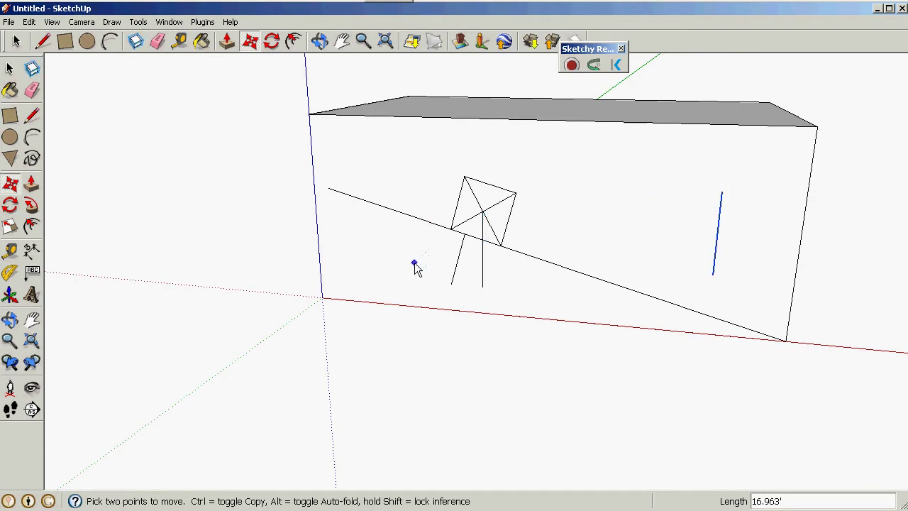
pyautogui.press('space')
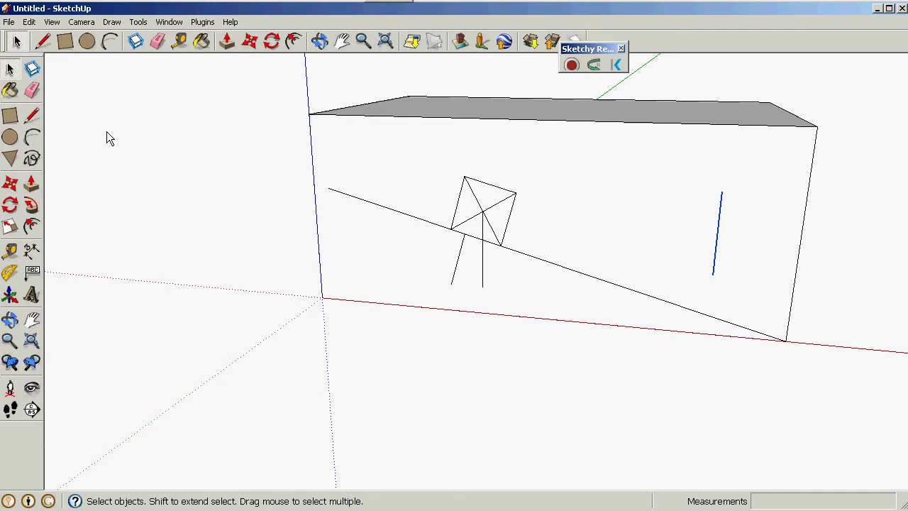
# - Copy the short perpendicular line below the block so its lower end meets the top of the copied vertical line
pyautogui.click(461, 265)
pyautogui.click(458, 266)
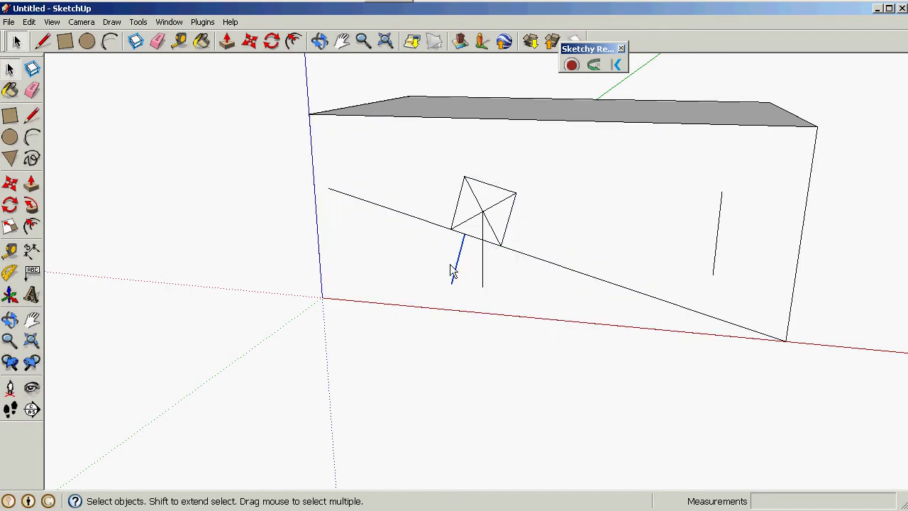
pyautogui.click(10, 183)
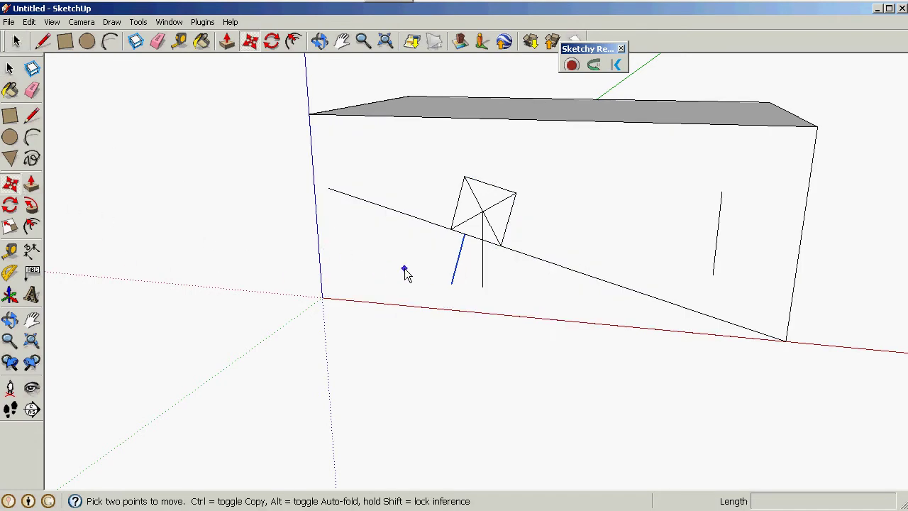
pyautogui.press('ctrl')
pyautogui.click(451, 283)
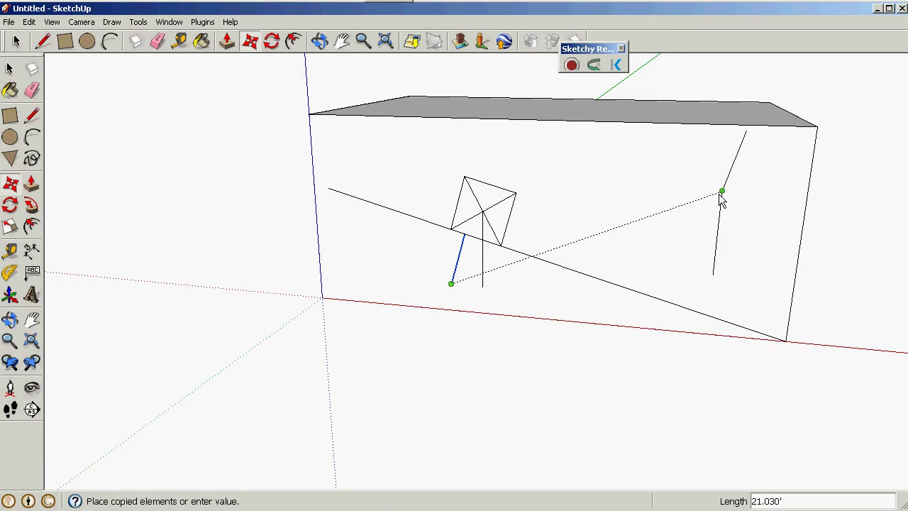
pyautogui.click(721, 192)
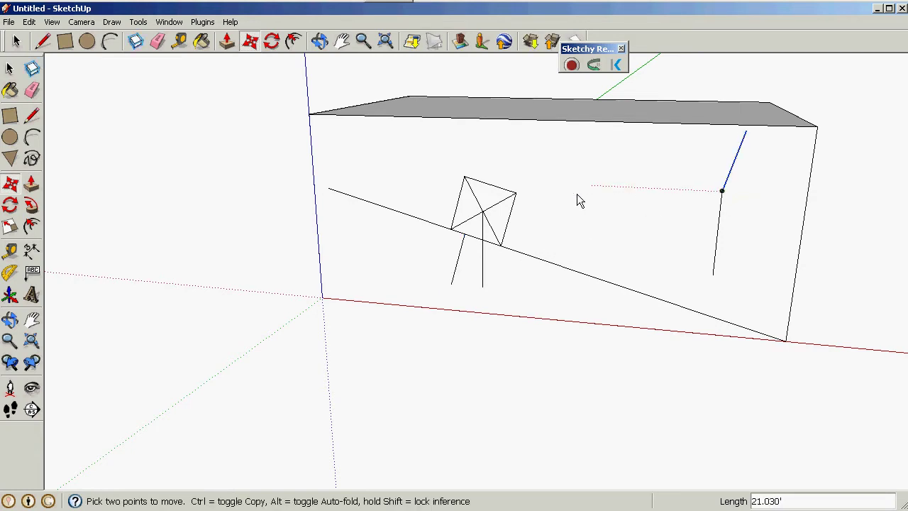
# - Copy the incline segment upslope of the block so its lower end meets the top of the copied vertical line
pyautogui.click(10, 68)
pyautogui.click(158, 164)
pyautogui.click(439, 226)
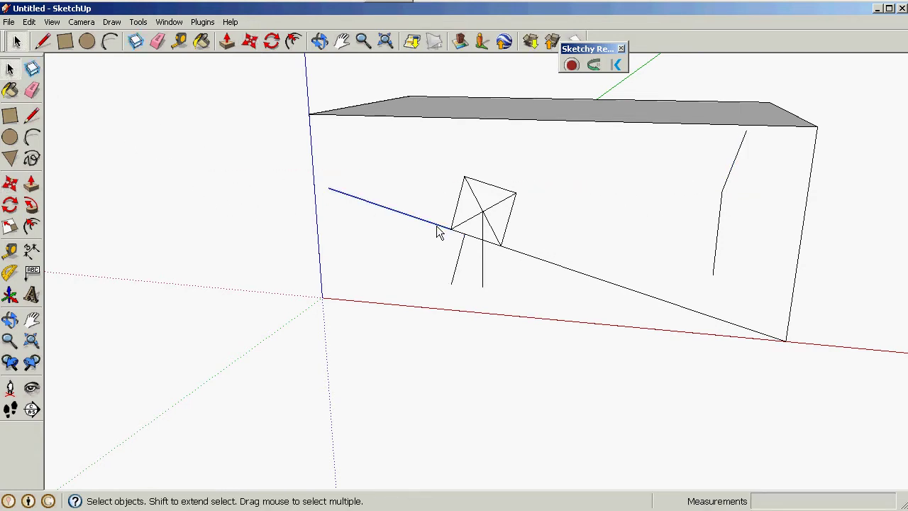
pyautogui.click(10, 183)
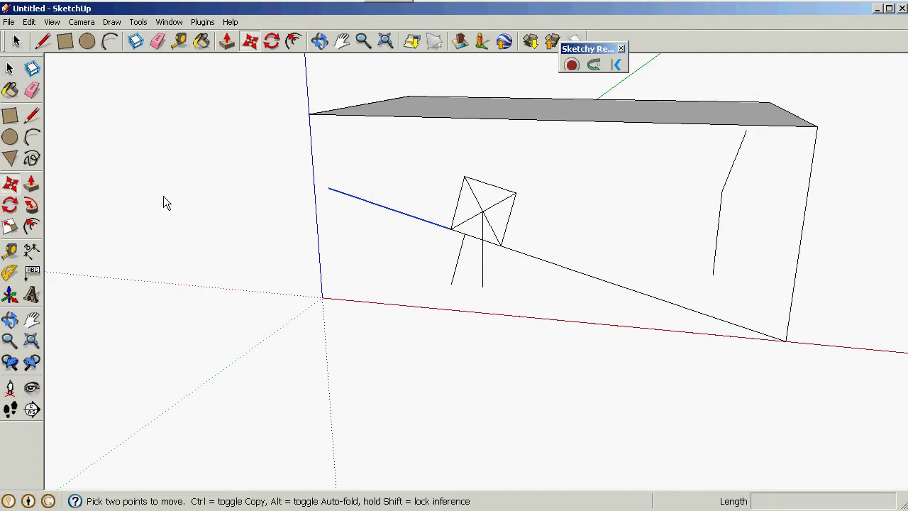
pyautogui.click(451, 230)
pyautogui.press('ctrl')
pyautogui.click(721, 191)
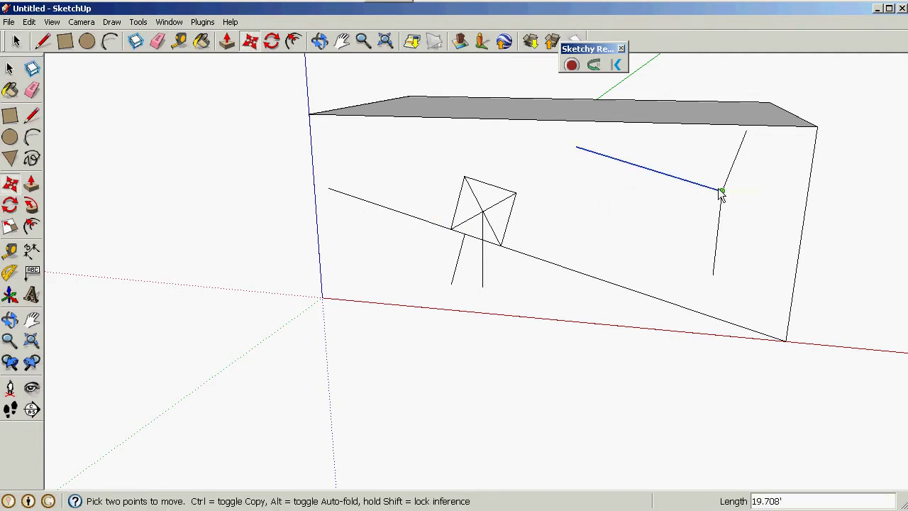
pyautogui.click(10, 69)
pyautogui.click(691, 169)
pyautogui.click(832, 234)
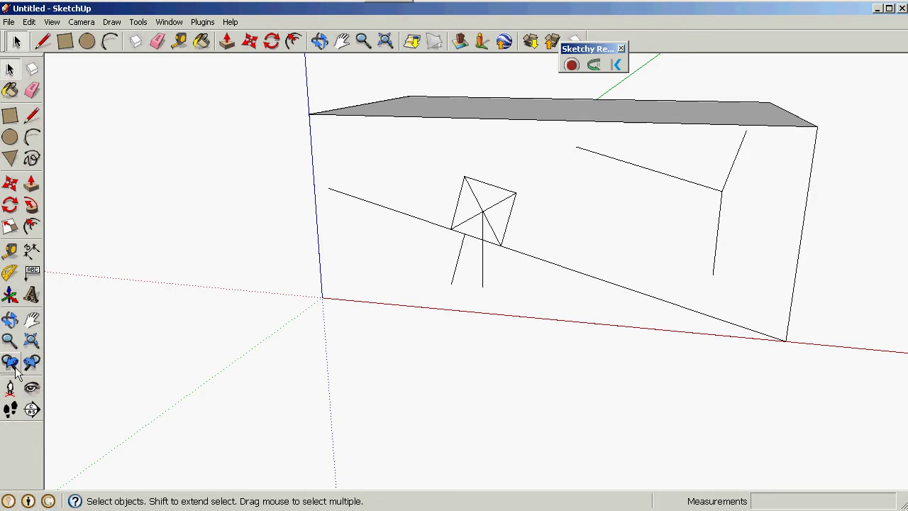
# - Create a 0° Protractor guide through the top of the copied vertical line, aligned with the copied perpendicular line
pyautogui.click(10, 272)
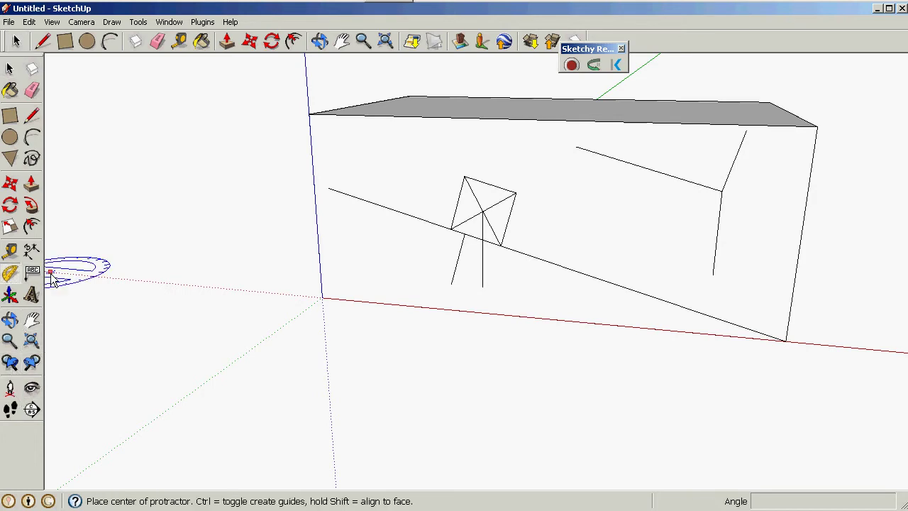
pyautogui.click(721, 191)
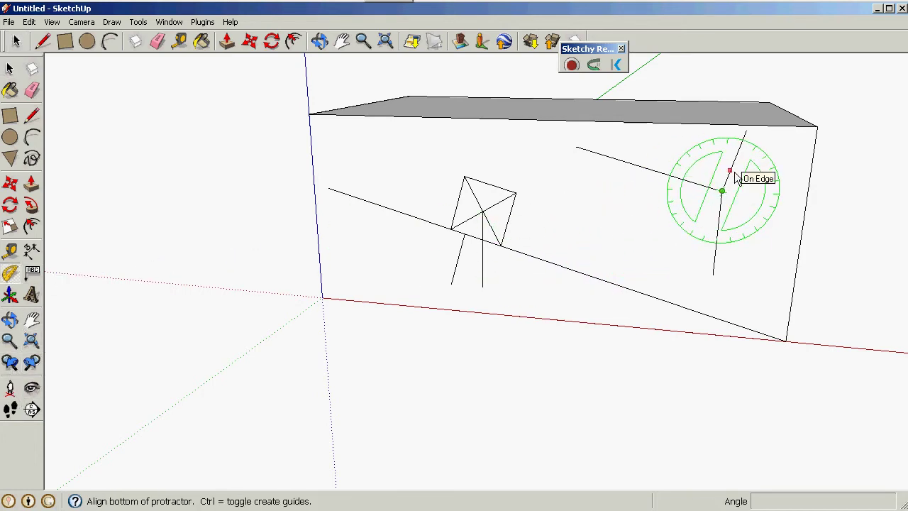
pyautogui.click(732, 176)
pyautogui.click(735, 178)
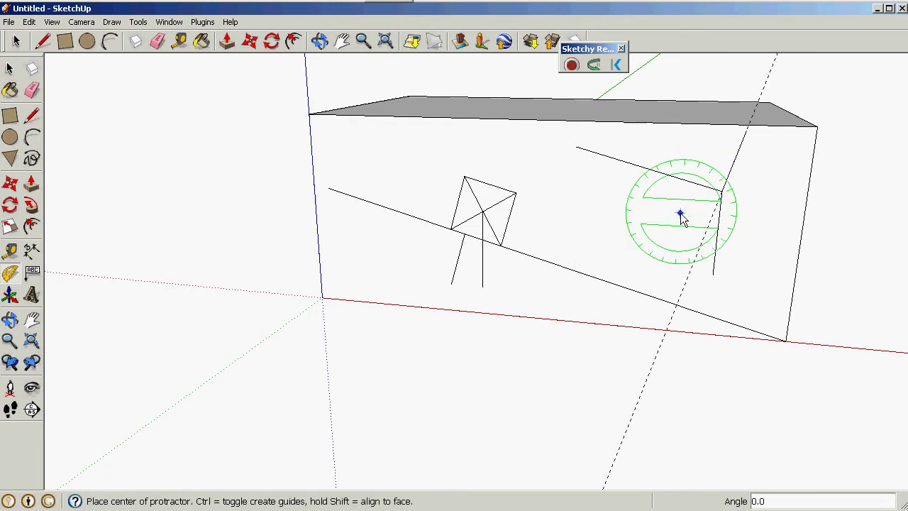
pyautogui.click(10, 69)
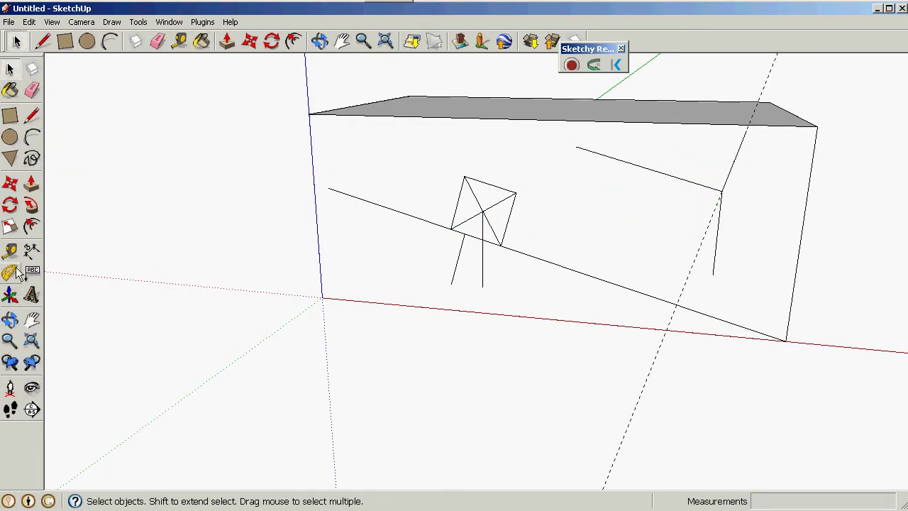
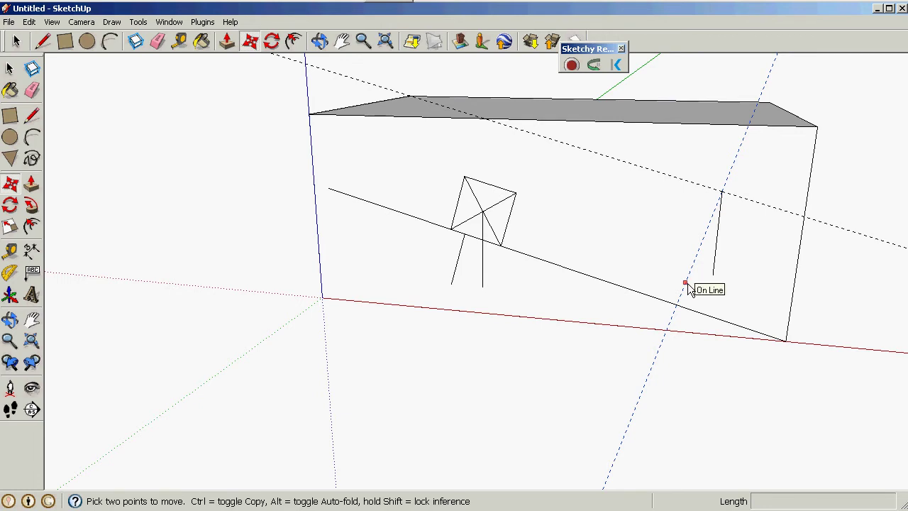
# - Copy the guide perpendicular to the slope so the parallel copy passes through the copied vertical line's lower end
pyautogui.click(690, 285)
pyautogui.press('ctrl')
pyautogui.click(713, 274)
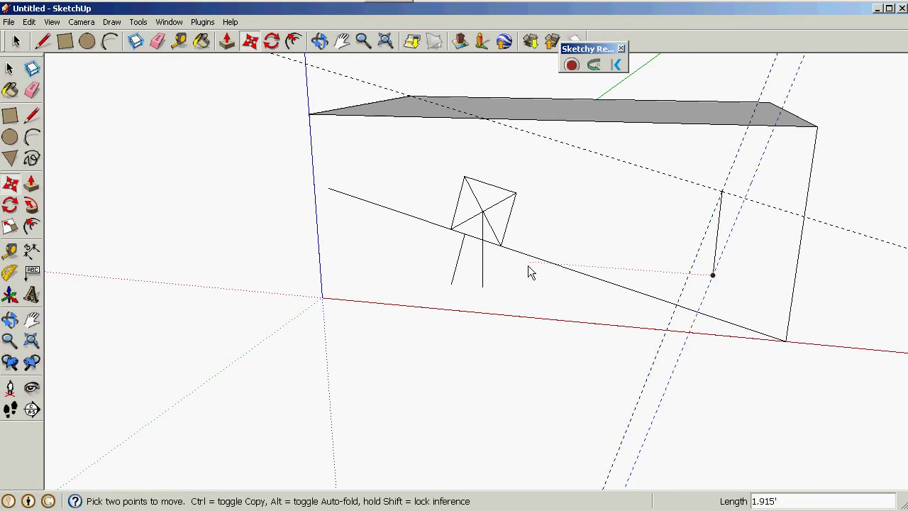
# - Close the force triangle with lines along the guides from both ends of the copied vertical line to the guides' intersection
pyautogui.click(32, 116)
pyautogui.click(713, 274)
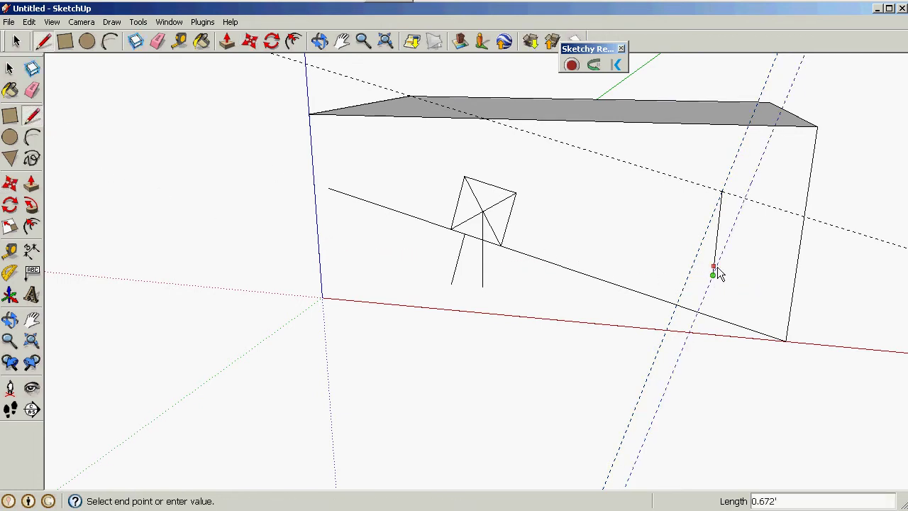
pyautogui.click(743, 198)
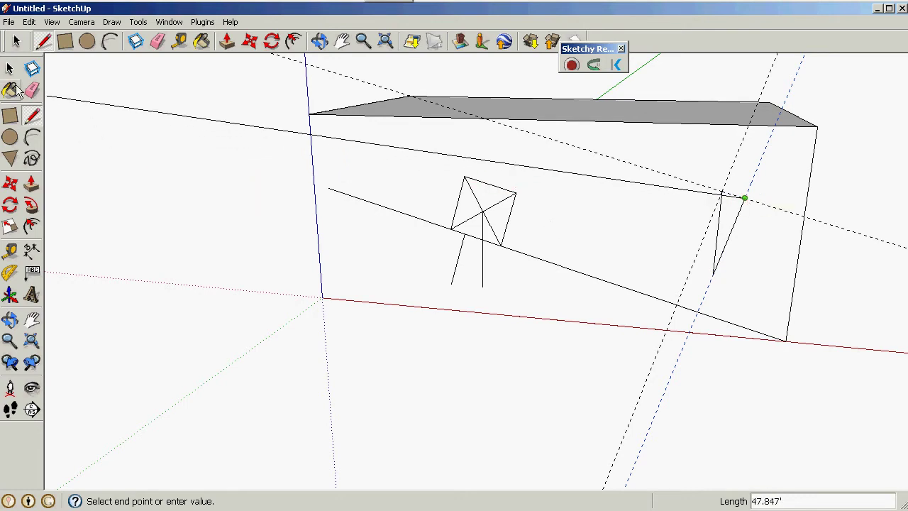
pyautogui.click(9, 68)
pyautogui.click(32, 115)
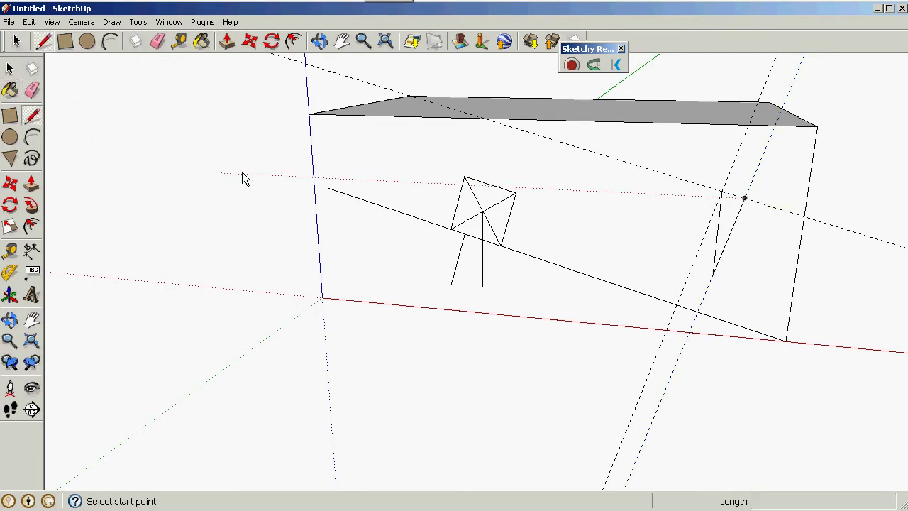
pyautogui.click(721, 192)
pyautogui.click(744, 198)
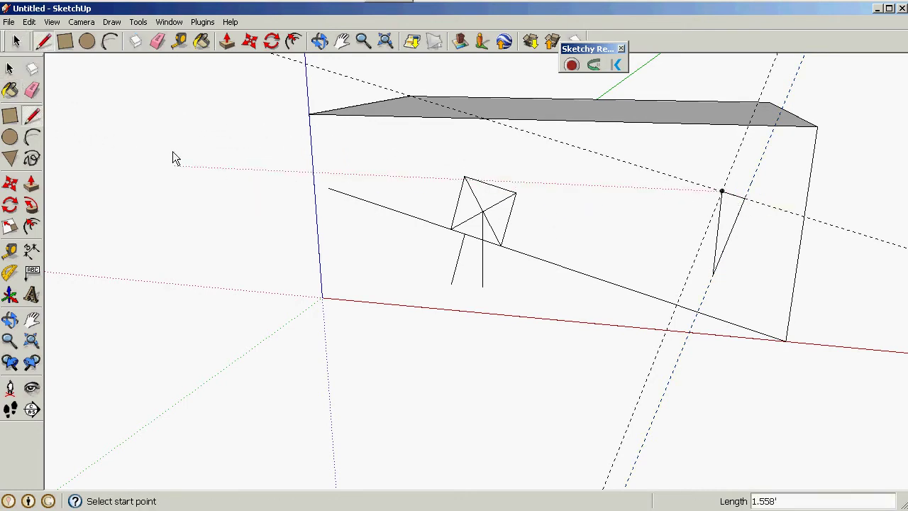
pyautogui.press('space')
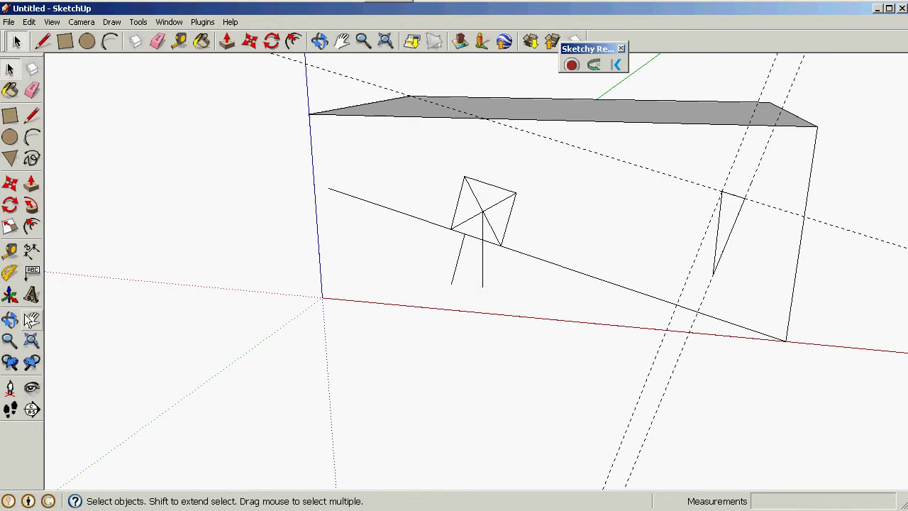
pyautogui.click(32, 271)
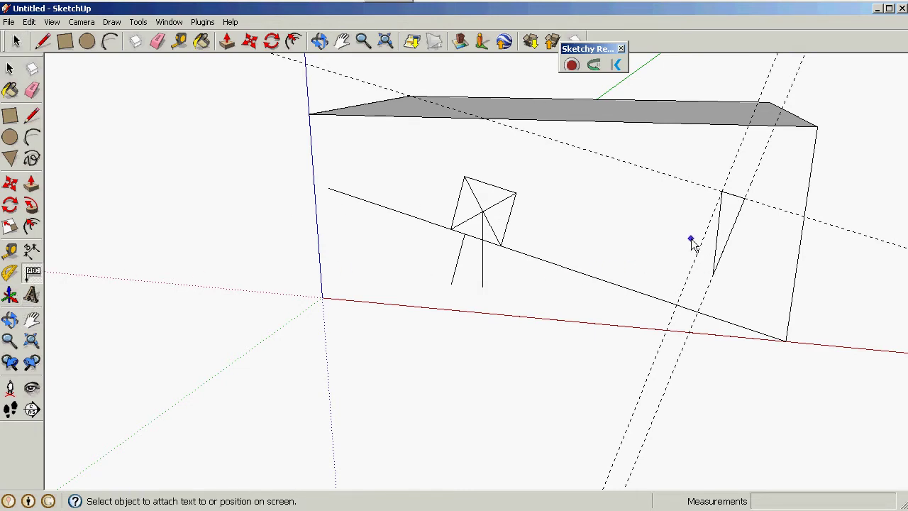
pyautogui.click(716, 233)
pyautogui.press('m')
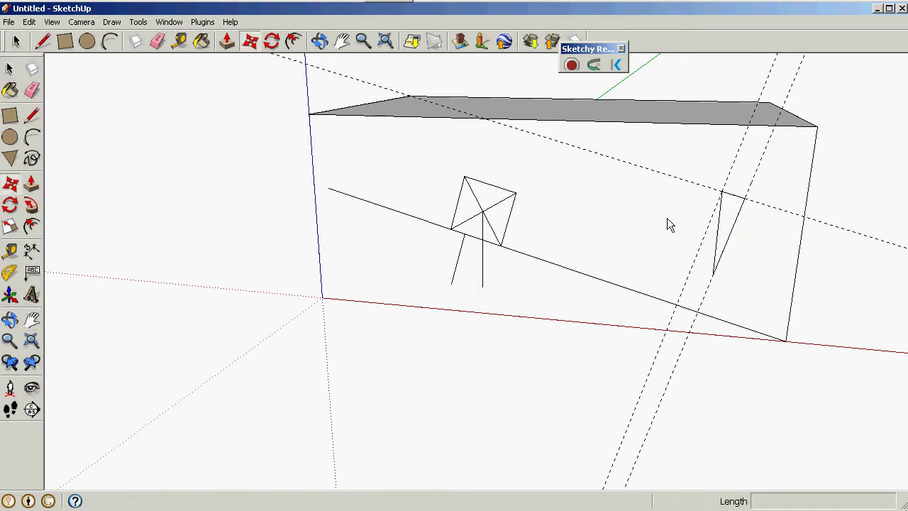
pyautogui.click(10, 68)
# - Add a leader text label "mg" to the vertical side of the force triangle
pyautogui.click(32, 271)
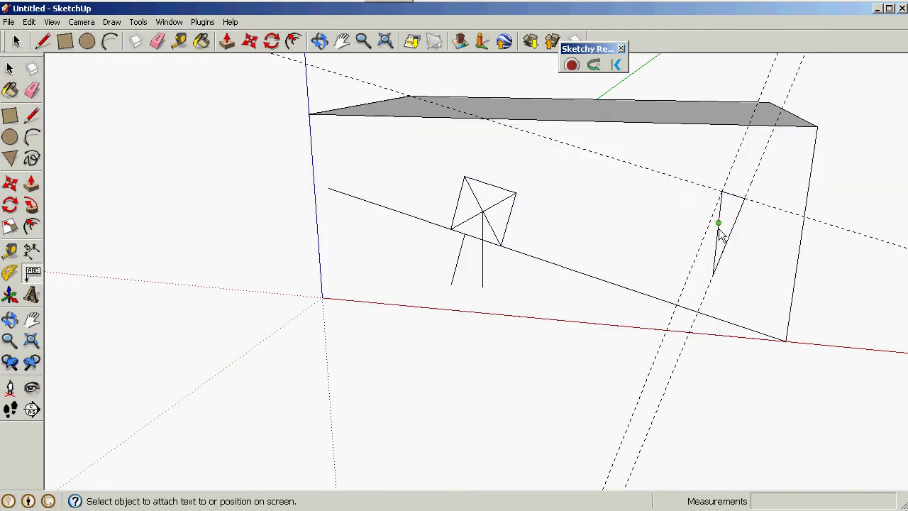
pyautogui.click(717, 226)
pyautogui.click(675, 243)
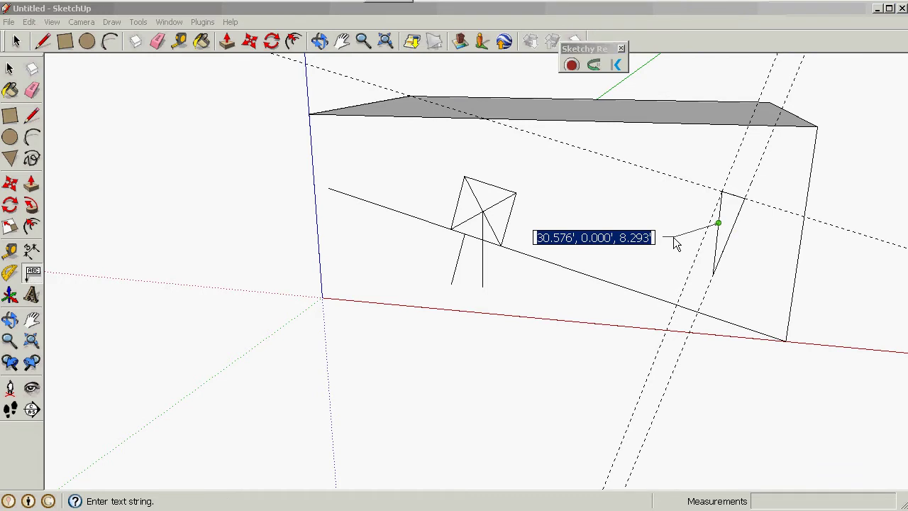
pyautogui.write('mg')
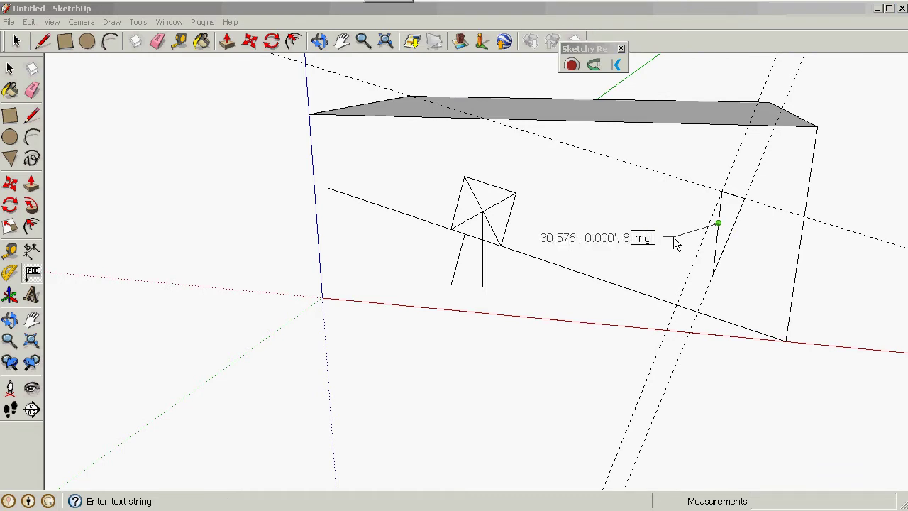
pyautogui.press('Return')
pyautogui.click(673, 243)
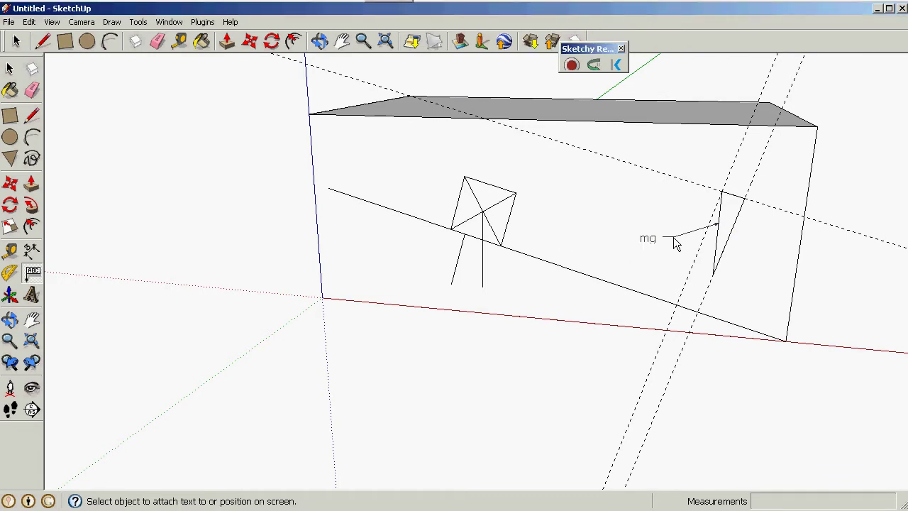
# - Add a leader text label "mgcos(15)" beside the force triangle's side perpendicular to the slope
pyautogui.click(33, 277)
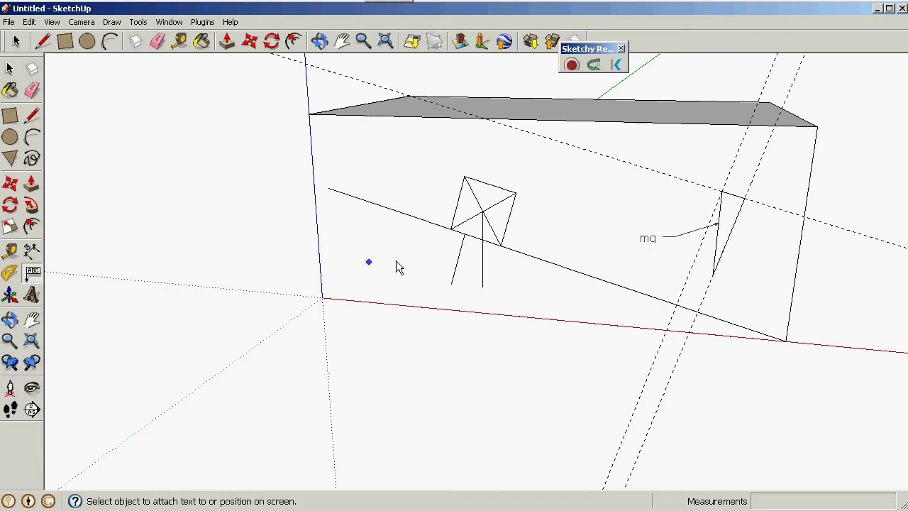
pyautogui.click(729, 227)
pyautogui.click(740, 251)
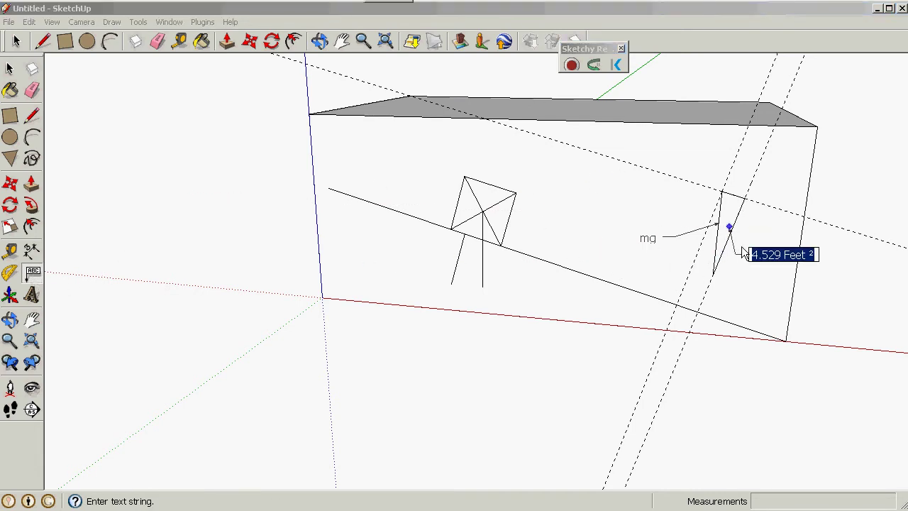
pyautogui.write('mgcos')
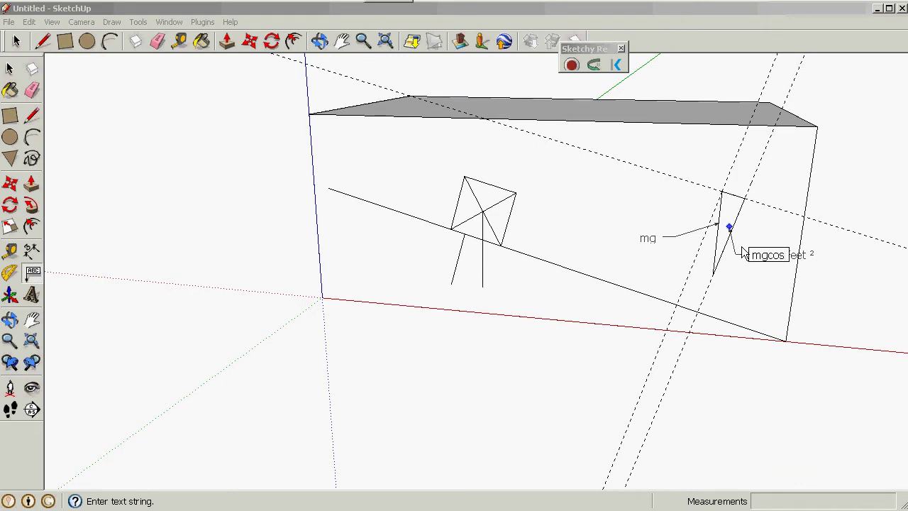
pyautogui.write('(the')
pyautogui.press('BackSpace')
pyautogui.press('BackSpace')
pyautogui.press('BackSpace')
pyautogui.write('15)')
pyautogui.click(743, 253)
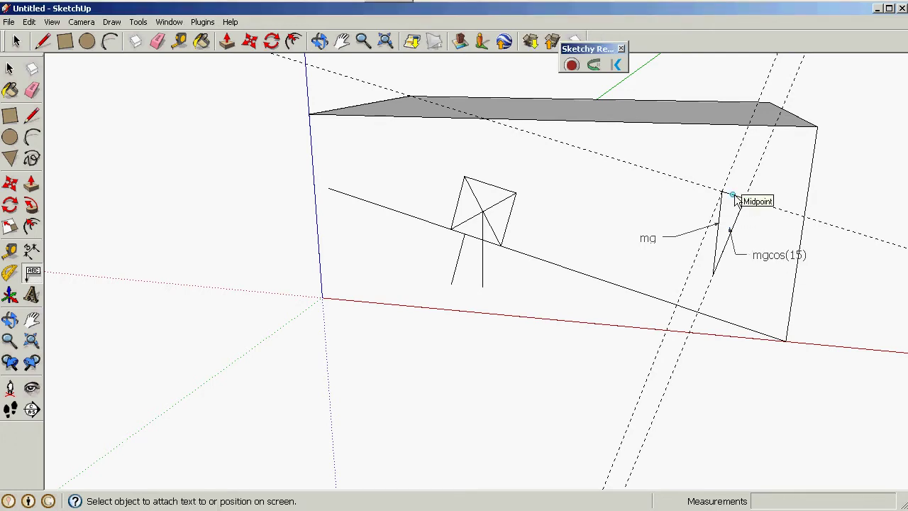
# - Label the force triangle's short side parallel to the slope "mgsin(15)", attaching the leader at its midpoint
pyautogui.click(732, 193)
pyautogui.click(776, 185)
pyautogui.write('mg')
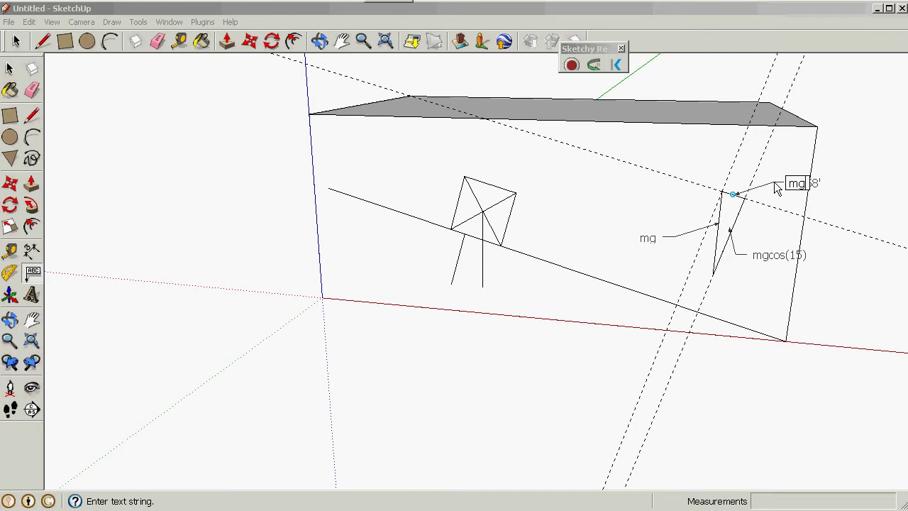
pyautogui.write('(s')
pyautogui.press('BackSpace')
pyautogui.press('BackSpace')
pyautogui.press('BackSpace')
pyautogui.press('BackSpace')
pyautogui.press('BackSpace')
pyautogui.write('sin(1')
pyautogui.press('Return')
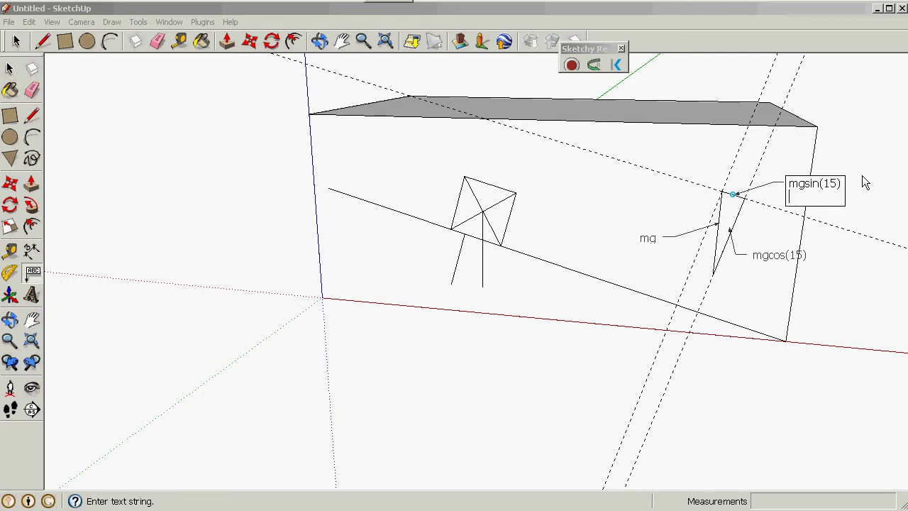
pyautogui.click(9, 69)
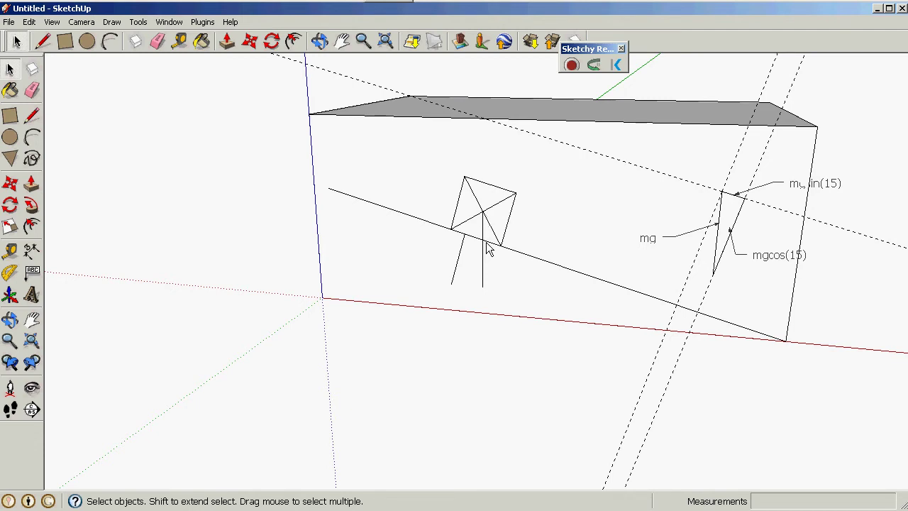
# - Draw a circle of about 0.49' radius centred where the block's vertical weight line crosses the incline
pyautogui.click(11, 137)
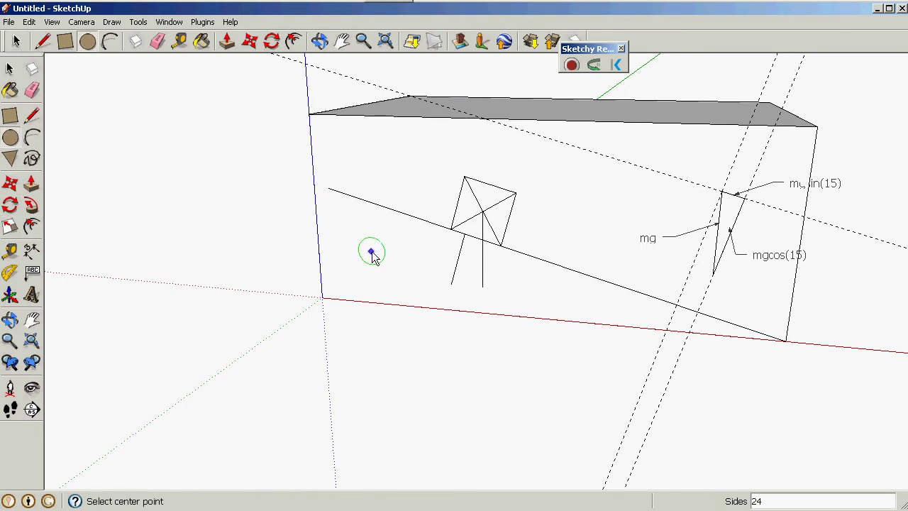
pyautogui.click(483, 240)
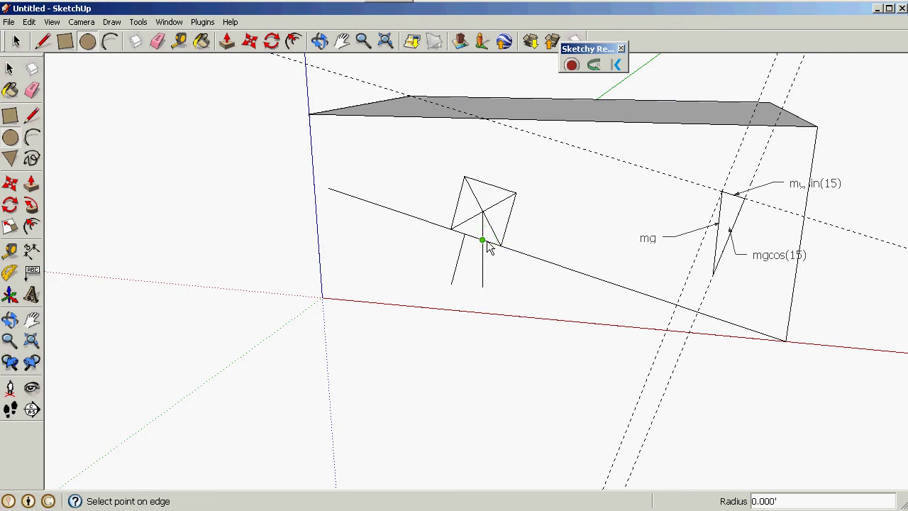
pyautogui.scroll(2, 485, 243)
pyautogui.click(490, 241)
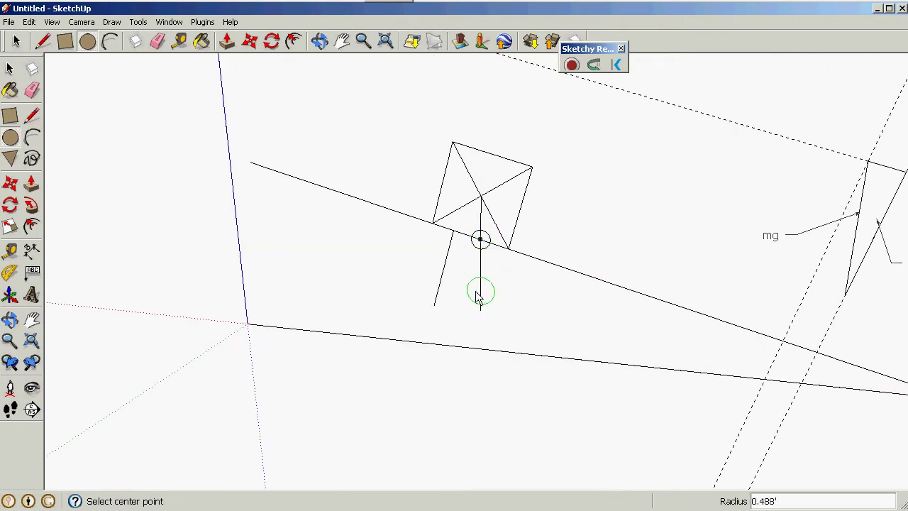
pyautogui.click(10, 68)
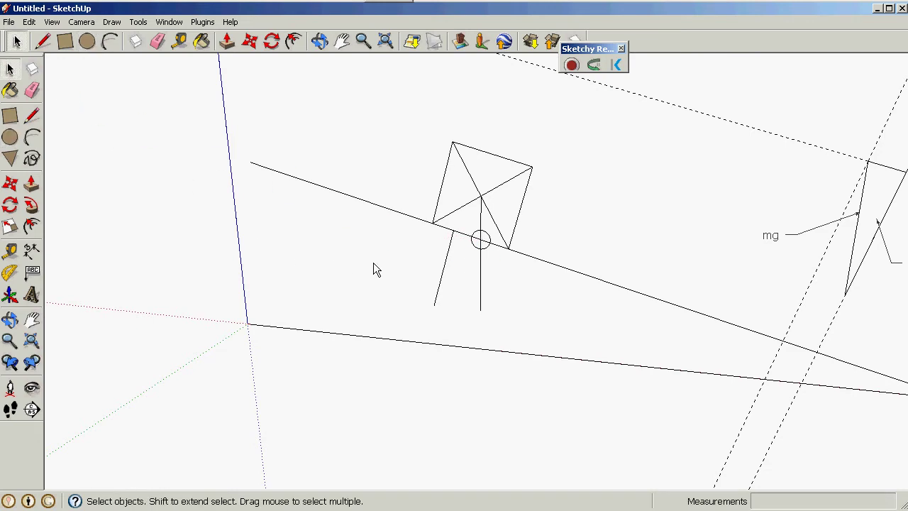
# - Move the short perpendicular line below the block so its upper end sits at the circle's centre
pyautogui.click(449, 249)
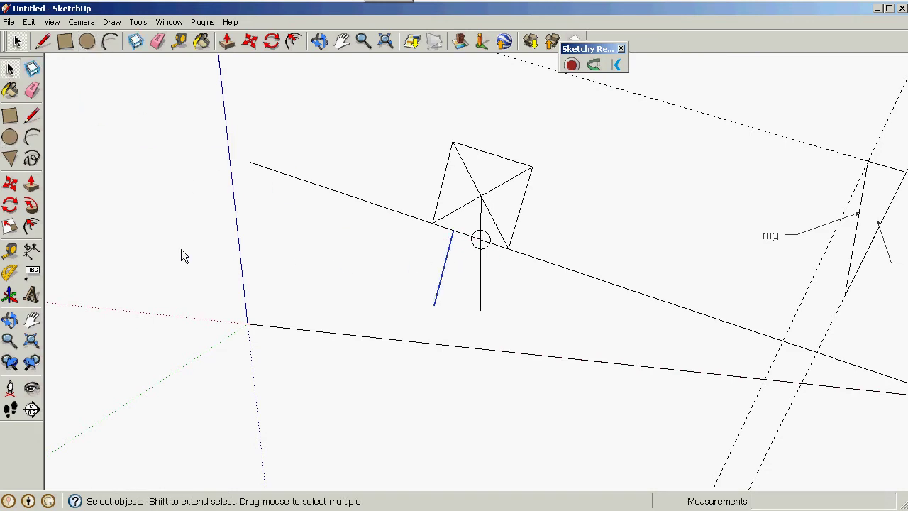
pyautogui.click(10, 183)
pyautogui.click(452, 232)
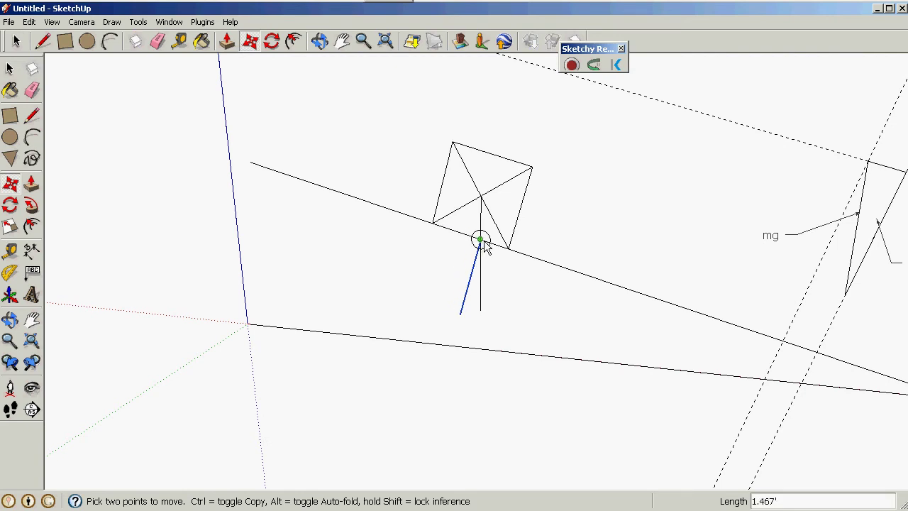
pyautogui.click(480, 240)
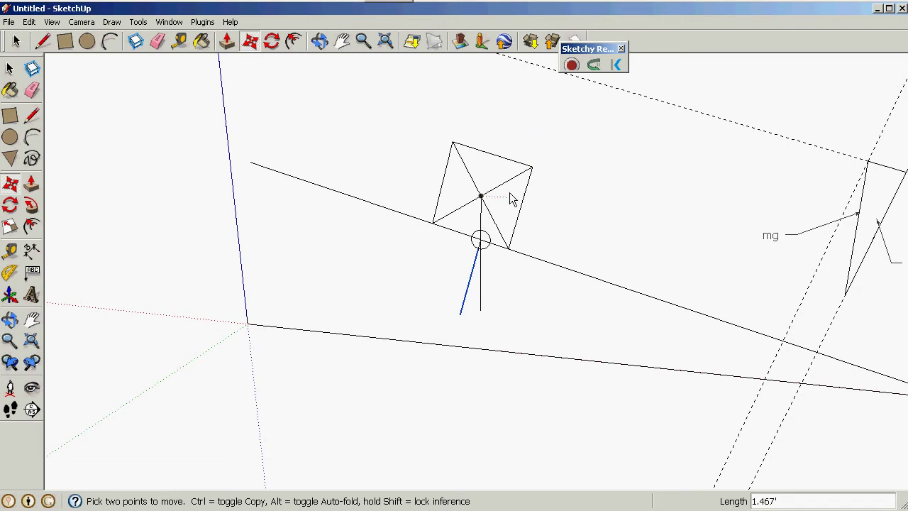
pyautogui.scroll(-3, 507, 202)
pyautogui.click(11, 67)
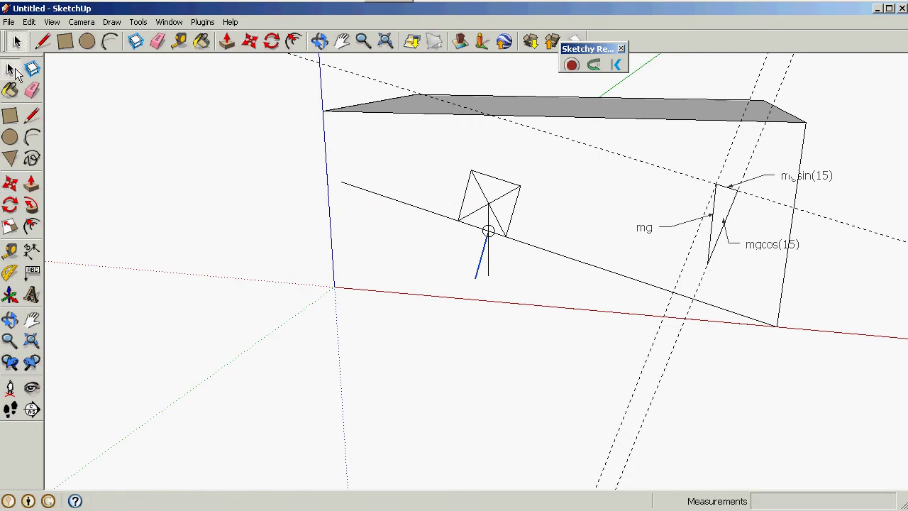
# - Erase the force triangle with its labels, the guides, the lower incline segment and the large box's faces and edges around them
pyautogui.scroll(-2, 314, 225)
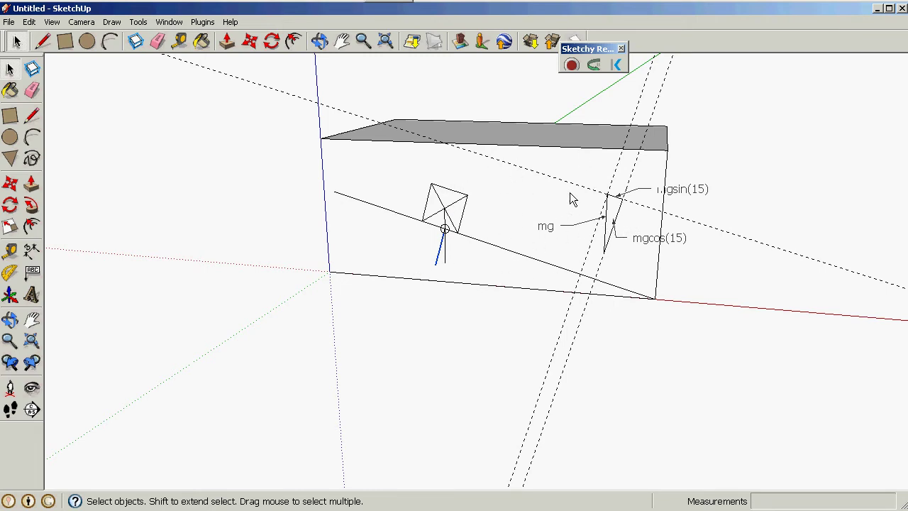
pyautogui.moveTo(716, 103); pyautogui.dragTo(542, 328)
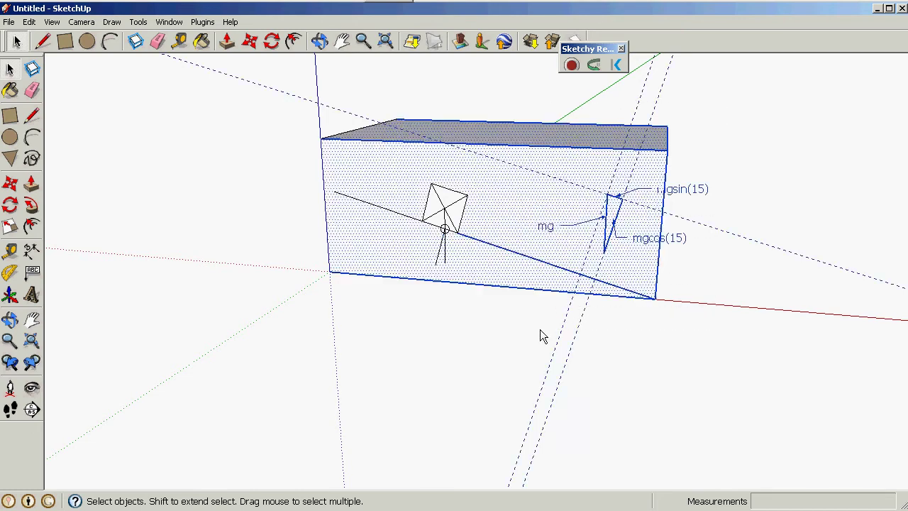
pyautogui.rightClick(609, 248)
pyautogui.click(631, 265)
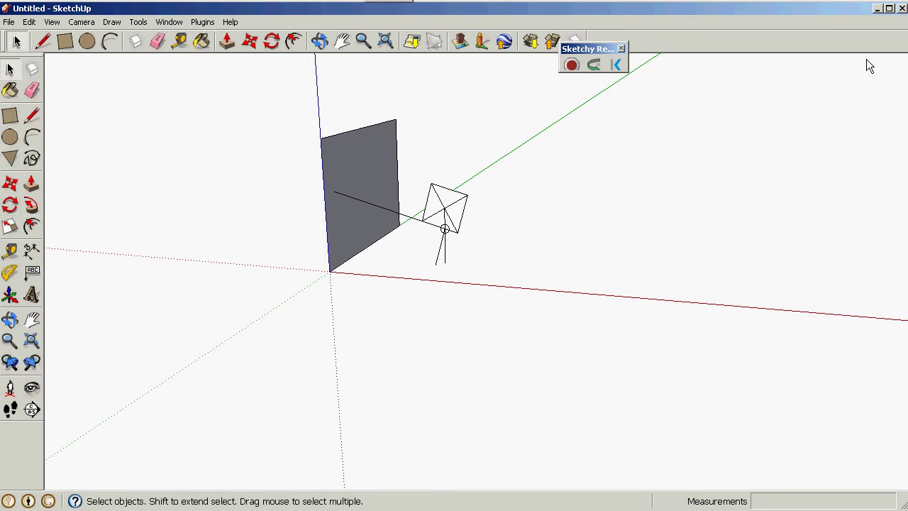
# - Build a box on the red axis from a rectangle about 6.3' by 12.2' pulled up about 5.5', and select all of it
pyautogui.click(10, 116)
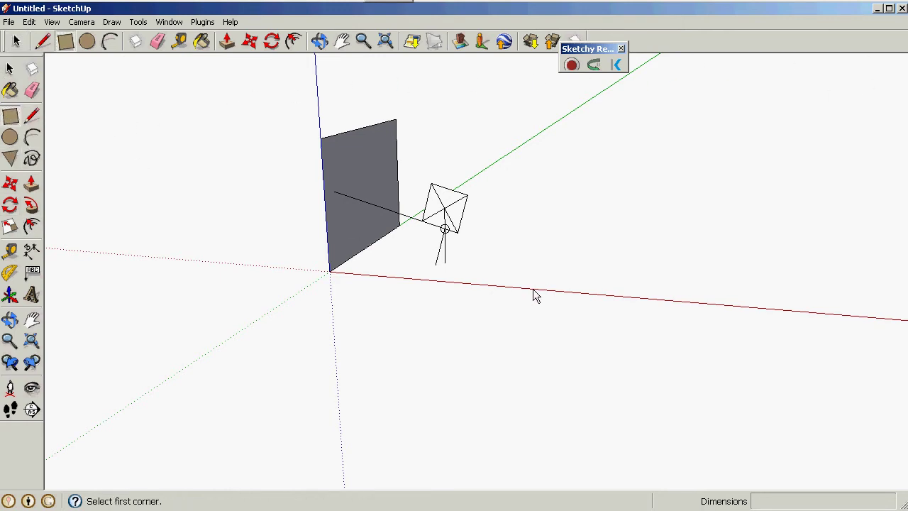
pyautogui.click(533, 290)
pyautogui.click(603, 262)
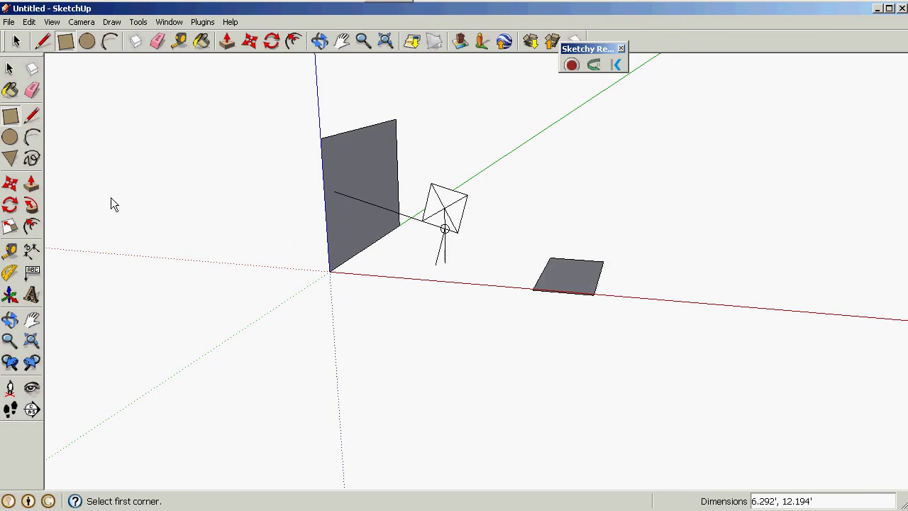
pyautogui.click(32, 184)
pyautogui.moveTo(578, 270); pyautogui.dragTo(579, 220)
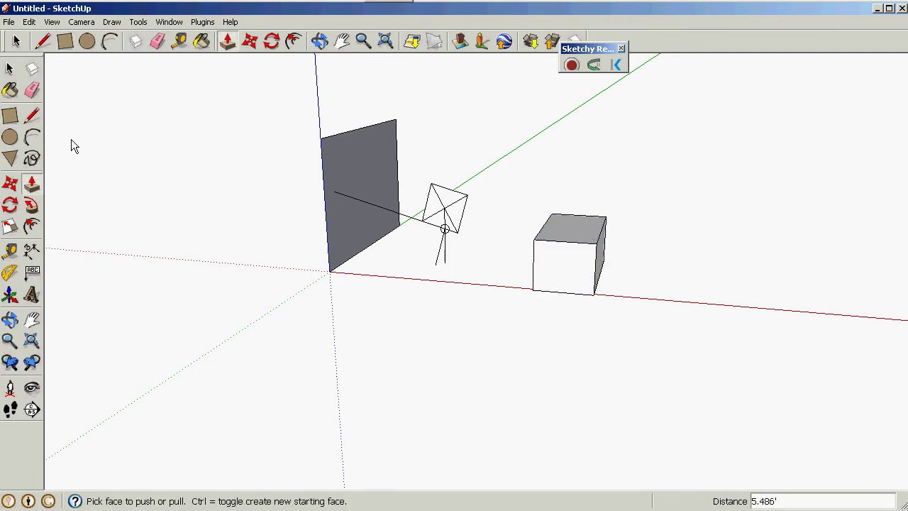
pyautogui.click(17, 41)
pyautogui.moveTo(507, 160); pyautogui.dragTo(675, 342)
pyautogui.rightClick(582, 281)
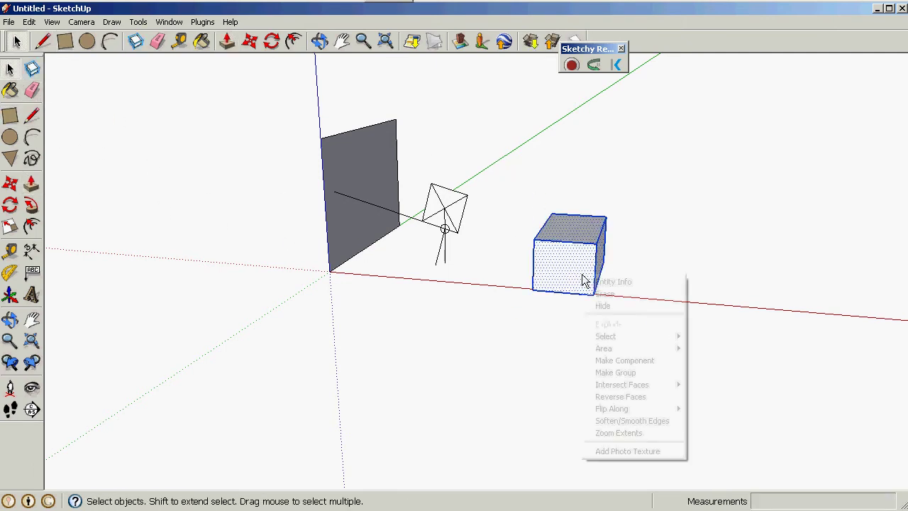
pyautogui.click(636, 360)
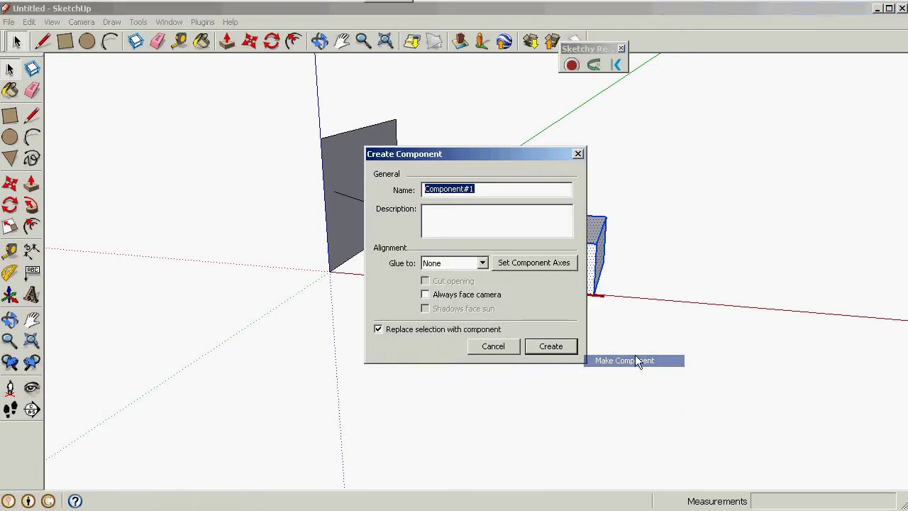
pyautogui.click(493, 345)
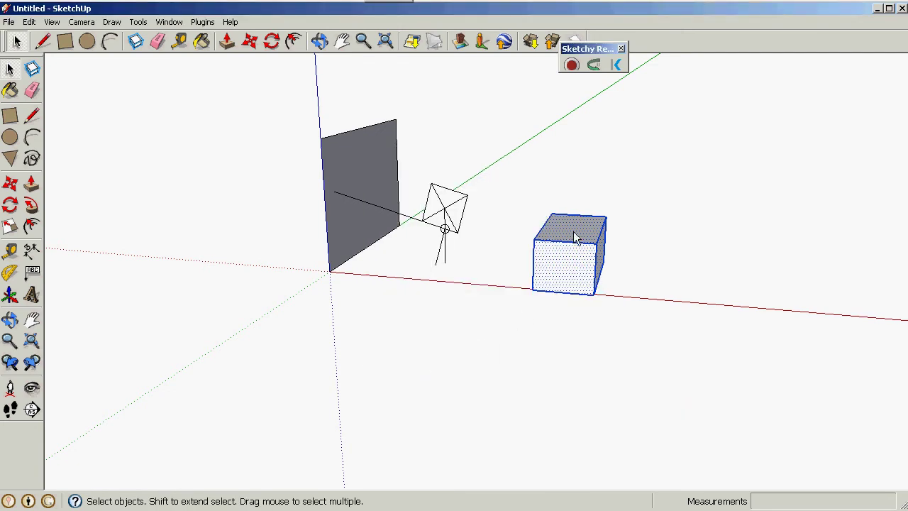
# - Make the selected box a component with the default component settings and set its physics shape to box
pyautogui.rightClick(576, 238)
pyautogui.click(642, 314)
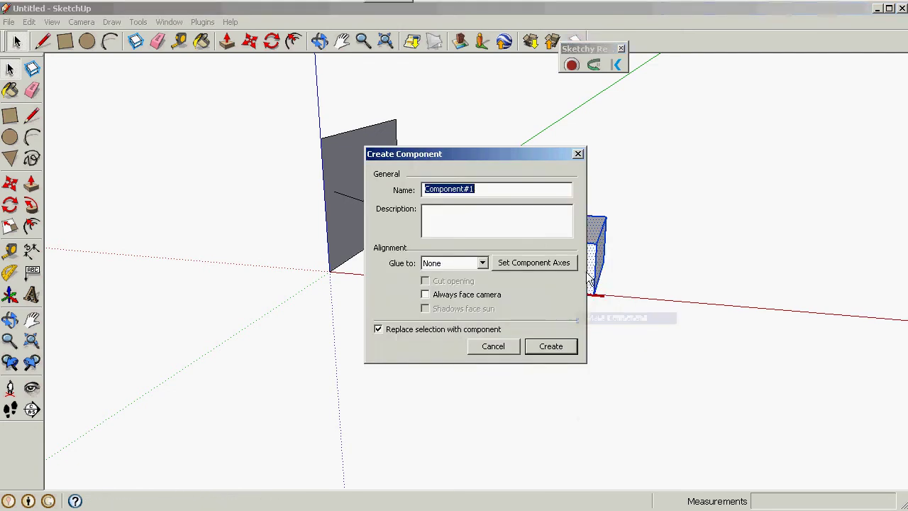
pyautogui.click(552, 346)
pyautogui.rightClick(585, 260)
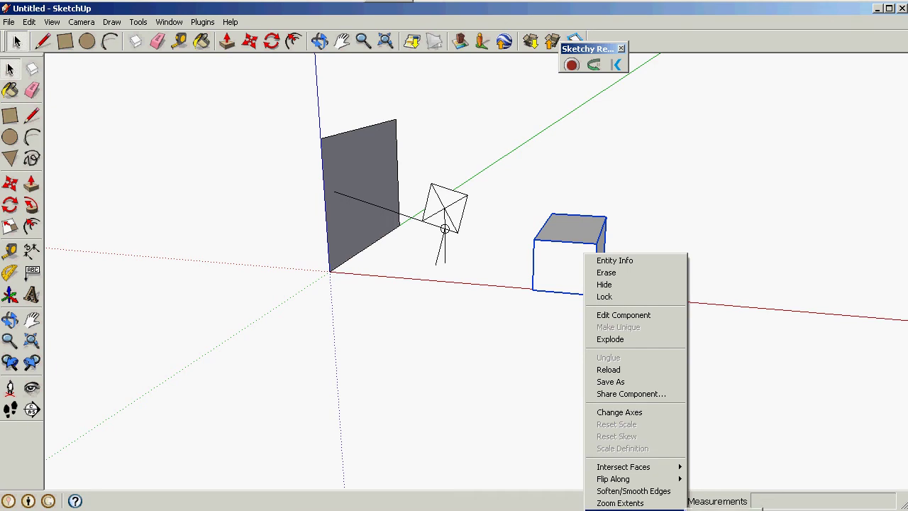
pyautogui.moveTo(738, 509)
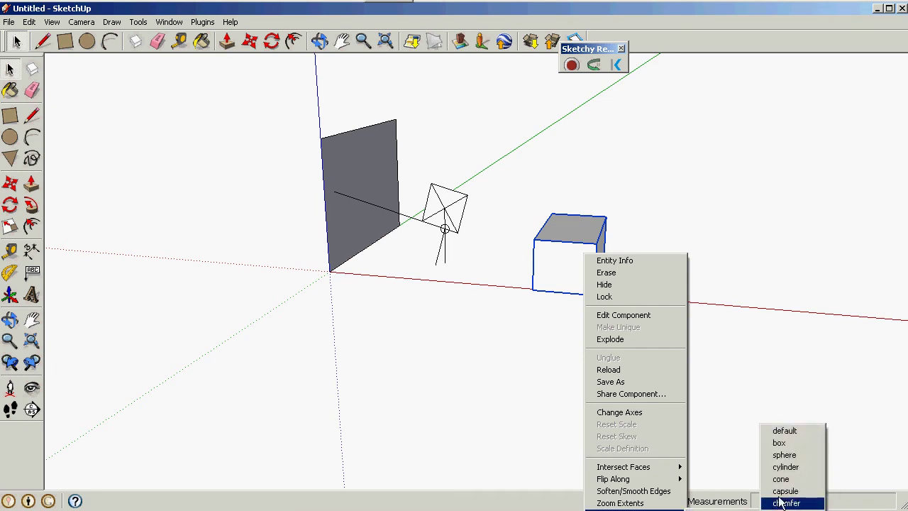
pyautogui.click(788, 443)
# - Deselect the box and add the default SketchyPhysics floor beneath the model
pyautogui.click(675, 284)
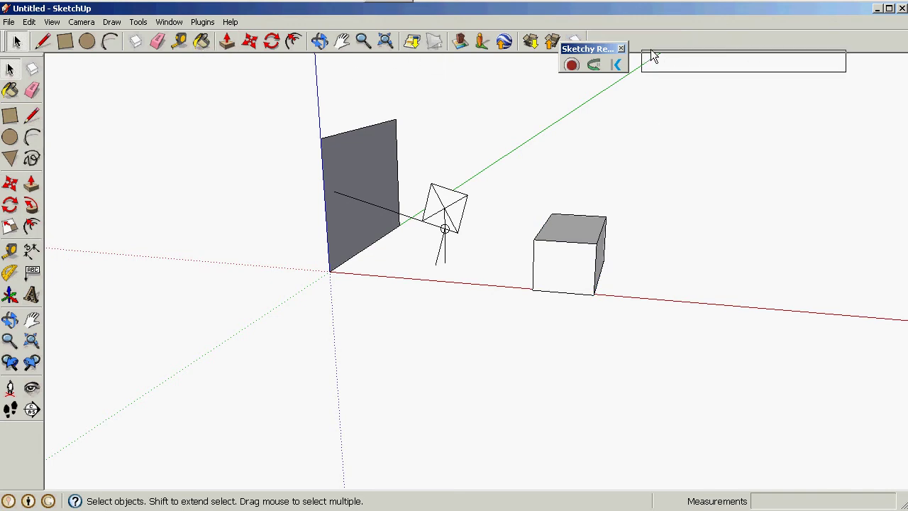
pyautogui.click(766, 64)
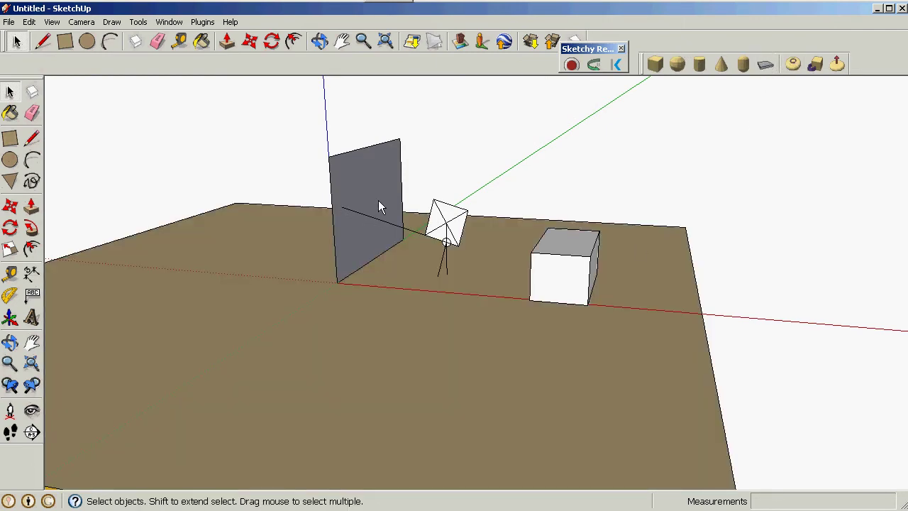
# - Try hiding the vertical face and force diagram together with the floor, and undo the hiding
pyautogui.moveTo(275, 293); pyautogui.dragTo(275, 292)
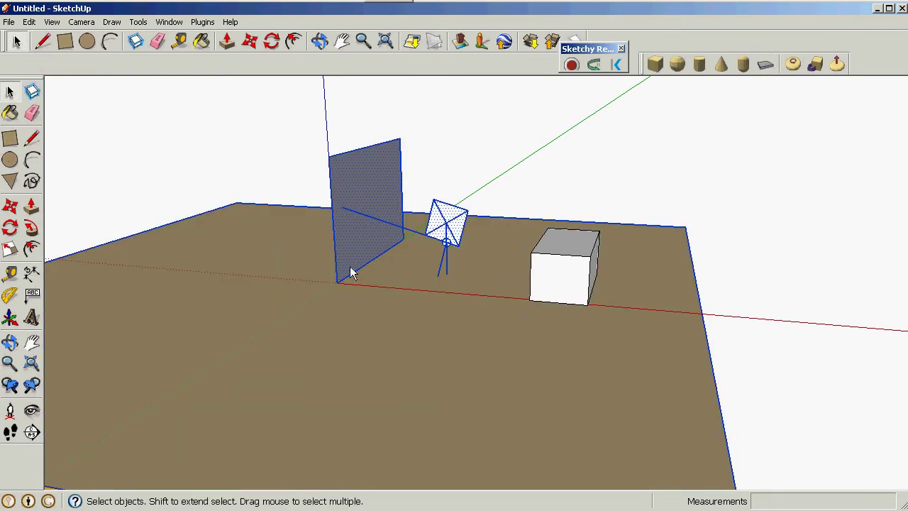
pyautogui.rightClick(363, 204)
pyautogui.click(399, 233)
pyautogui.scroll(-1, 399, 234)
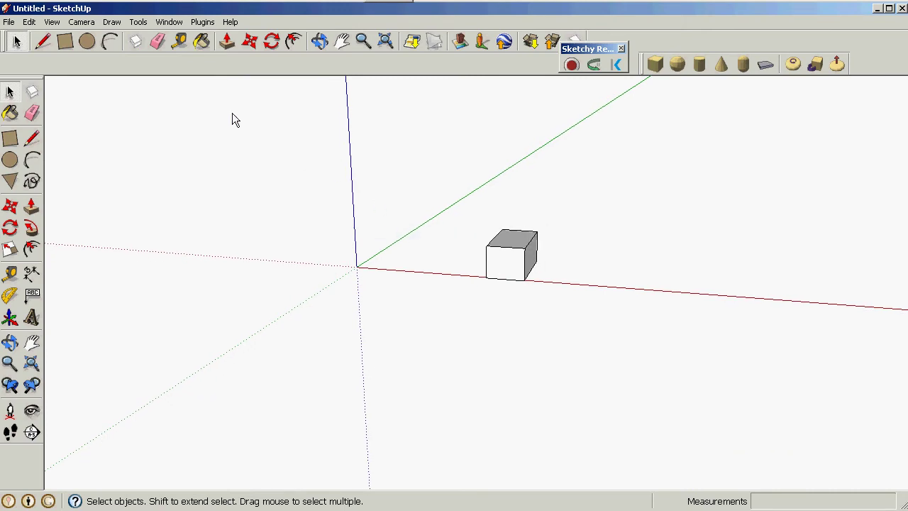
pyautogui.click(29, 21)
pyautogui.click(44, 37)
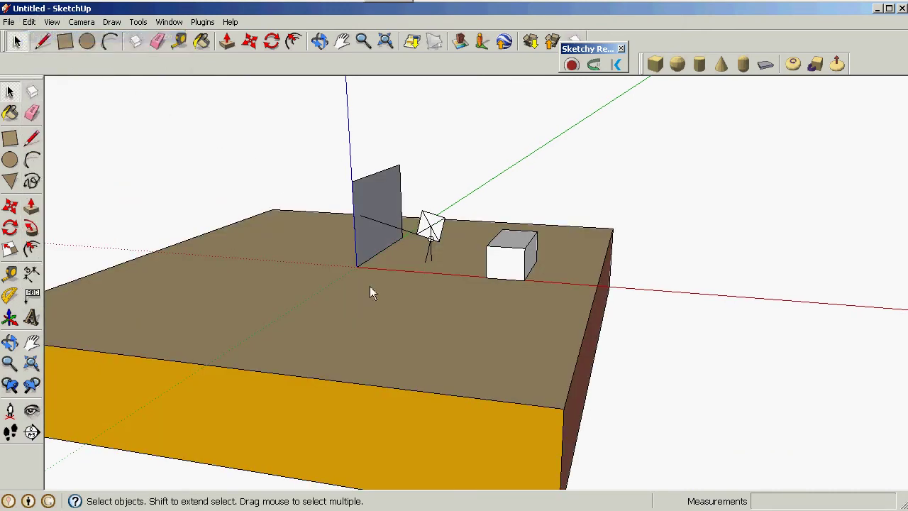
# - Cut the vertical face and the remaining force diagram out of the model, leaving the floor and the box
pyautogui.moveTo(308, 129); pyautogui.dragTo(457, 234)
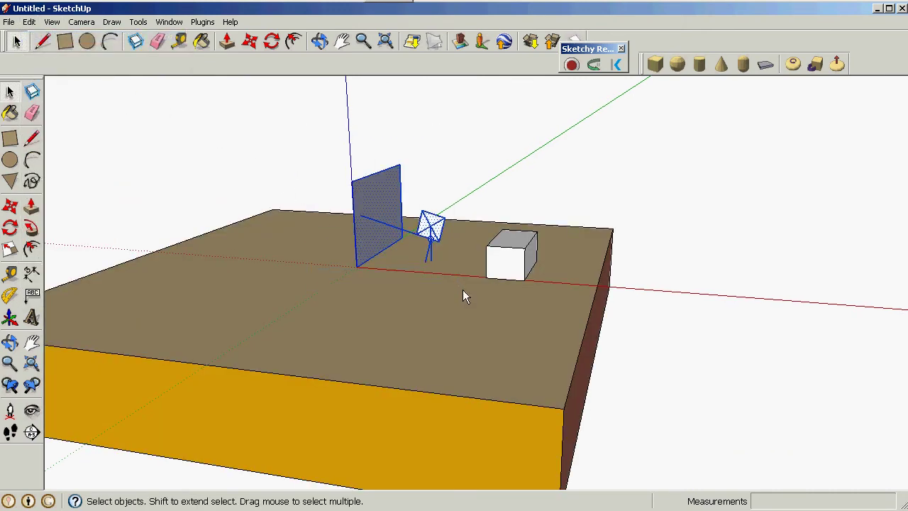
pyautogui.click(29, 21)
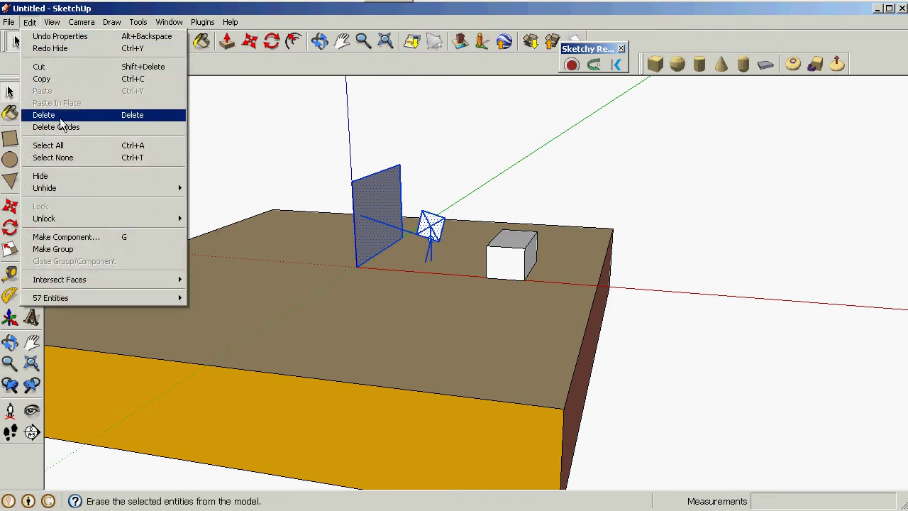
pyautogui.click(56, 67)
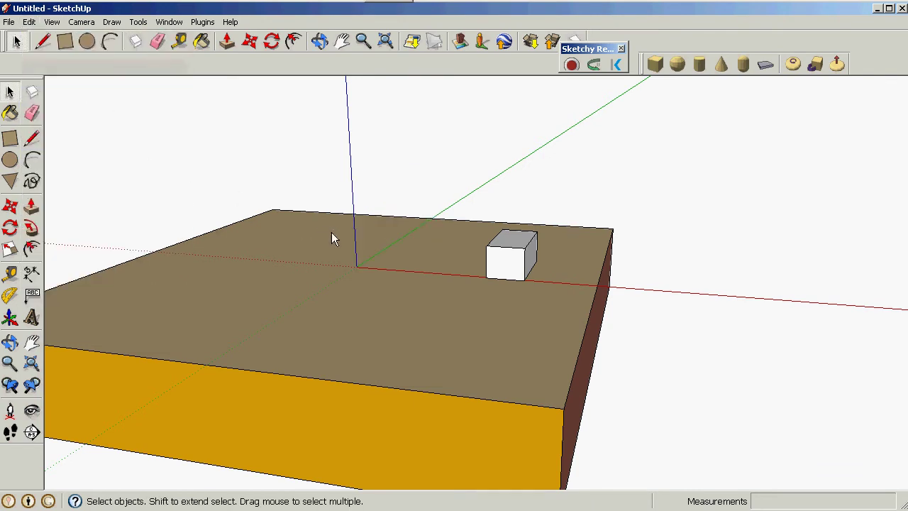
# - Select the floor and the box together and rotate them 15° about the floor's near upper corner to form an incline
pyautogui.scroll(-3, 278, 328)
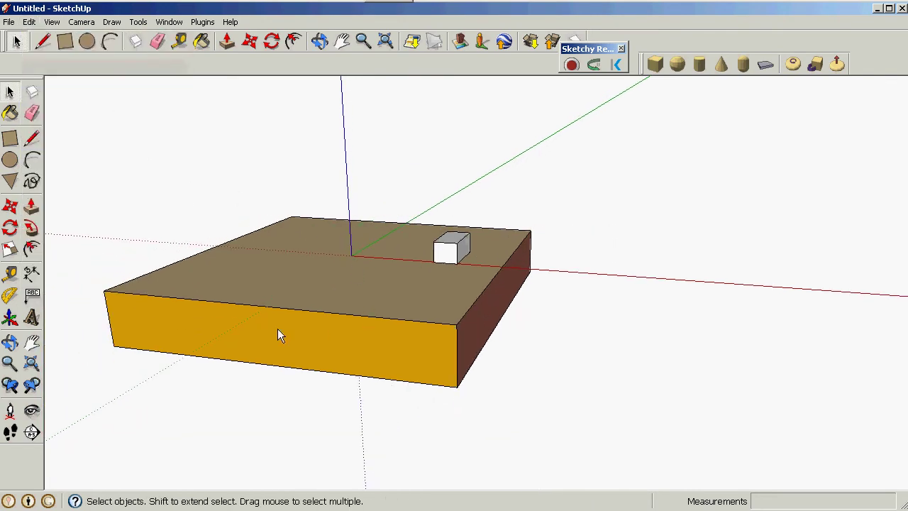
pyautogui.click(10, 227)
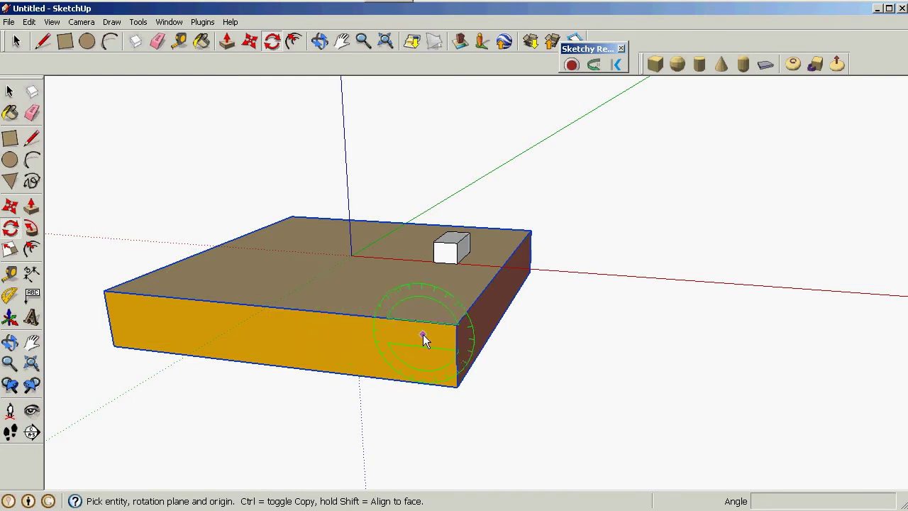
pyautogui.click(10, 91)
pyautogui.moveTo(106, 132); pyautogui.dragTo(487, 393)
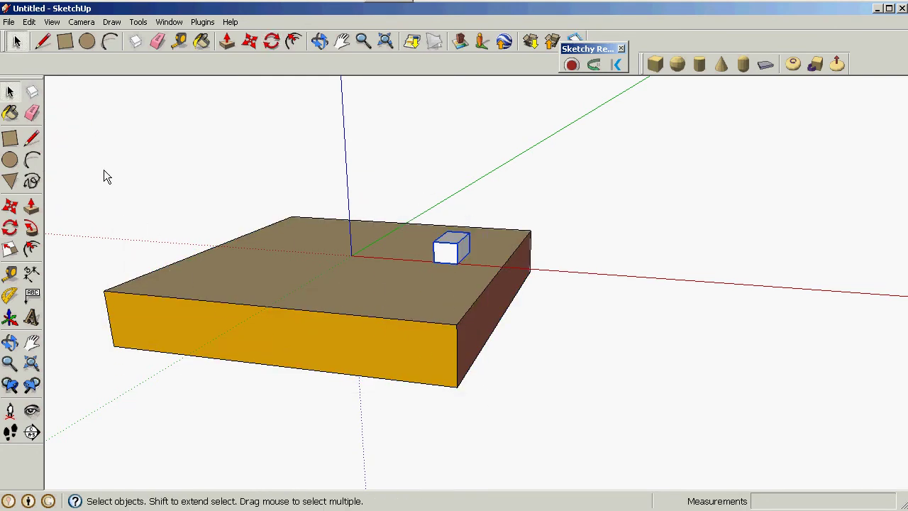
pyautogui.moveTo(58, 120); pyautogui.dragTo(621, 417)
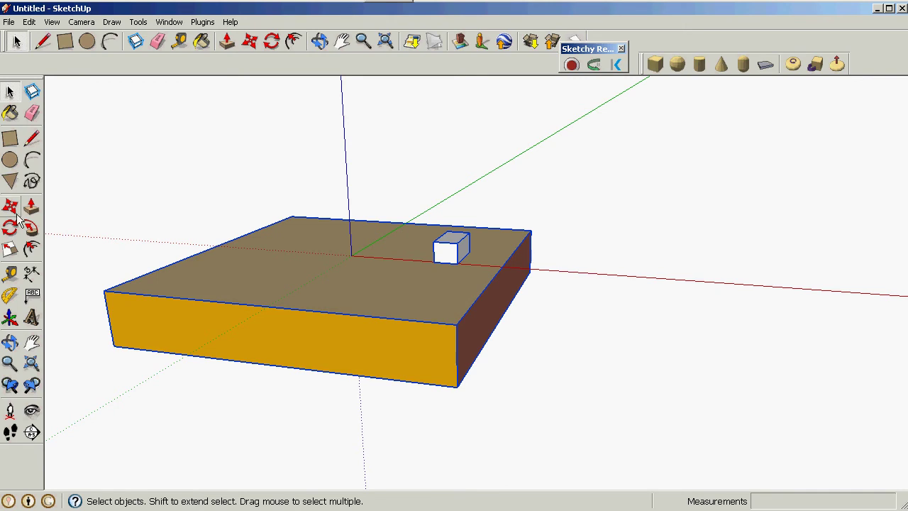
pyautogui.click(272, 40)
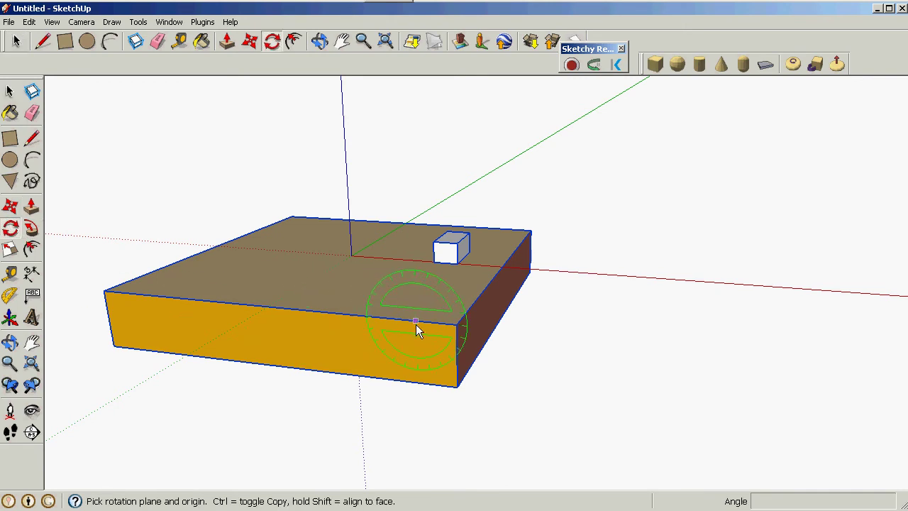
pyautogui.click(456, 326)
pyautogui.click(365, 323)
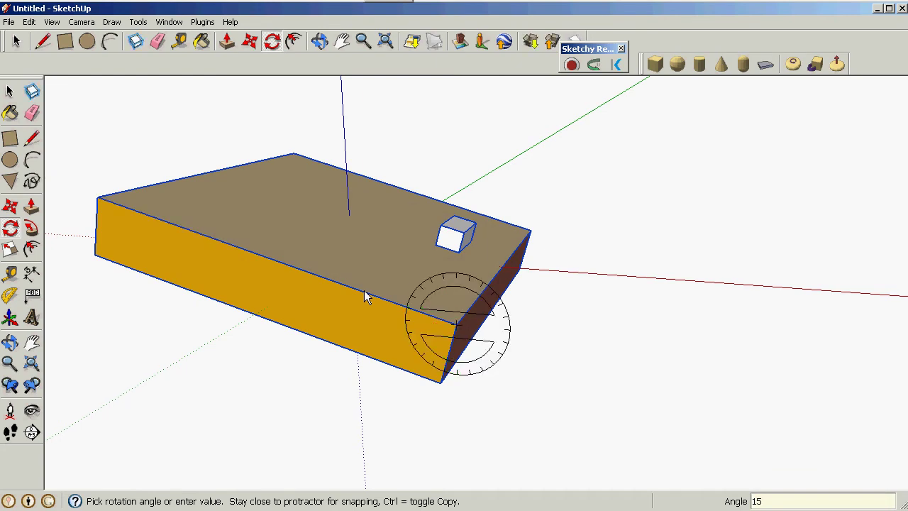
pyautogui.click(363, 290)
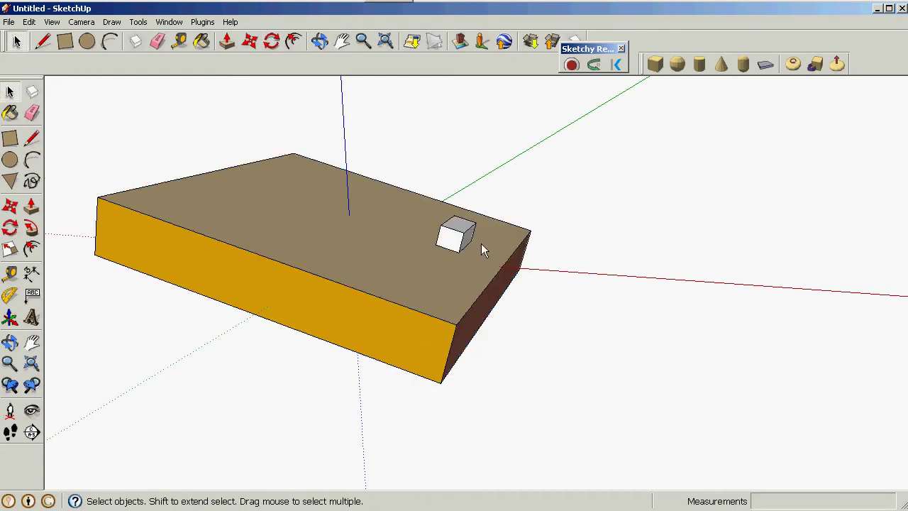
# - Examine the box on the 15° tilted floor and run its physics simulation
pyautogui.scroll(3, 481, 243)
pyautogui.scroll(-2, 473, 223)
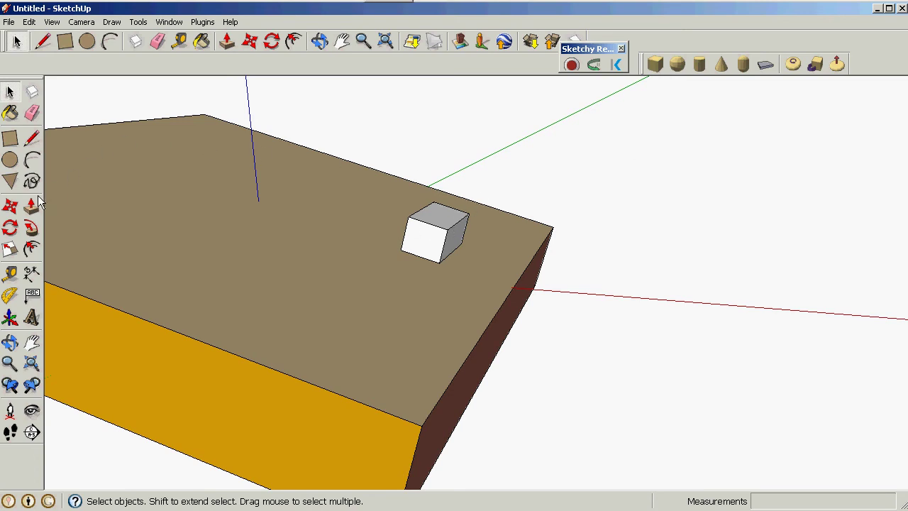
pyautogui.scroll(-2, 322, 258)
pyautogui.scroll(-1, 205, 282)
pyautogui.scroll(-2, 205, 278)
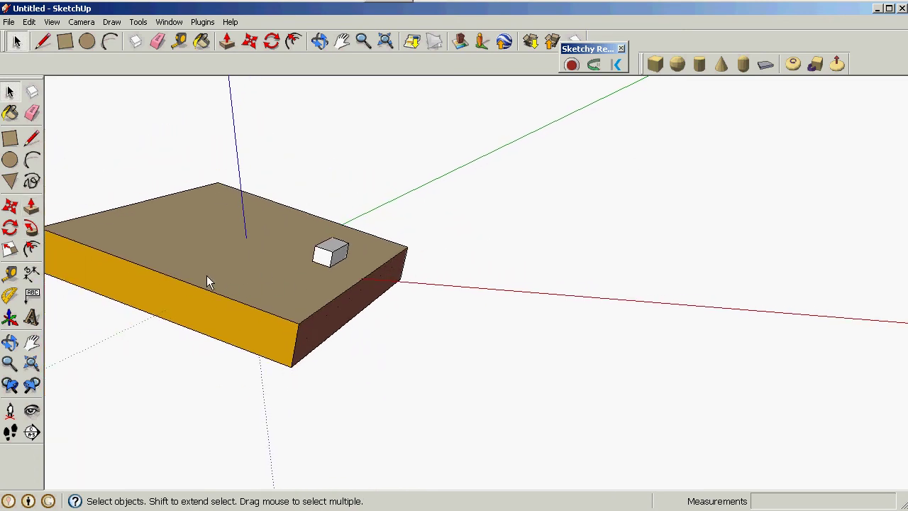
pyautogui.scroll(-1, 99, 283)
pyautogui.scroll(1, 61, 270)
pyautogui.scroll(1, 61, 269)
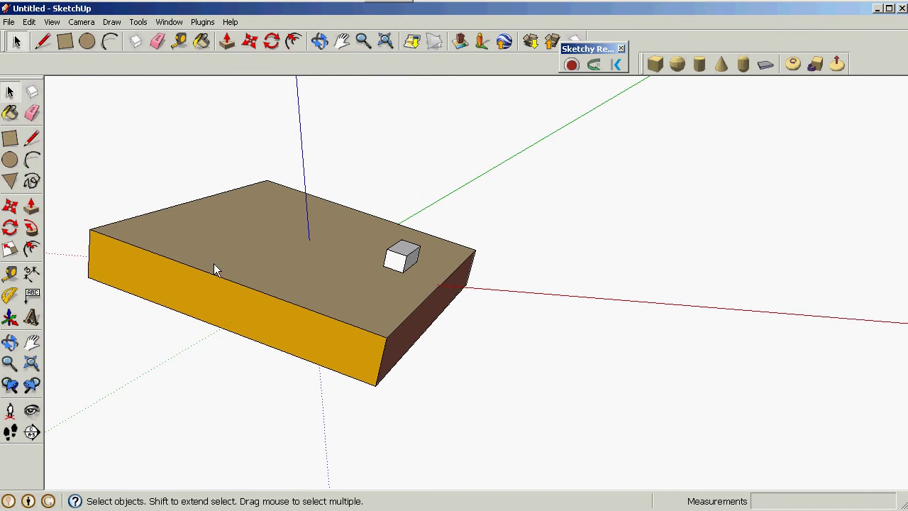
pyautogui.scroll(1, 248, 263)
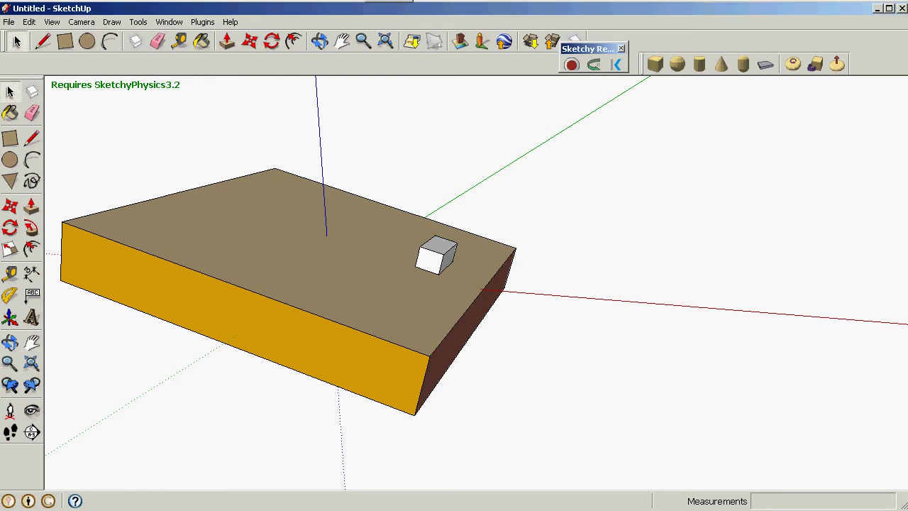
# - Select the floor and the box and rotate them 15° back to level about the floor's near upper corner
pyautogui.click(411, 257)
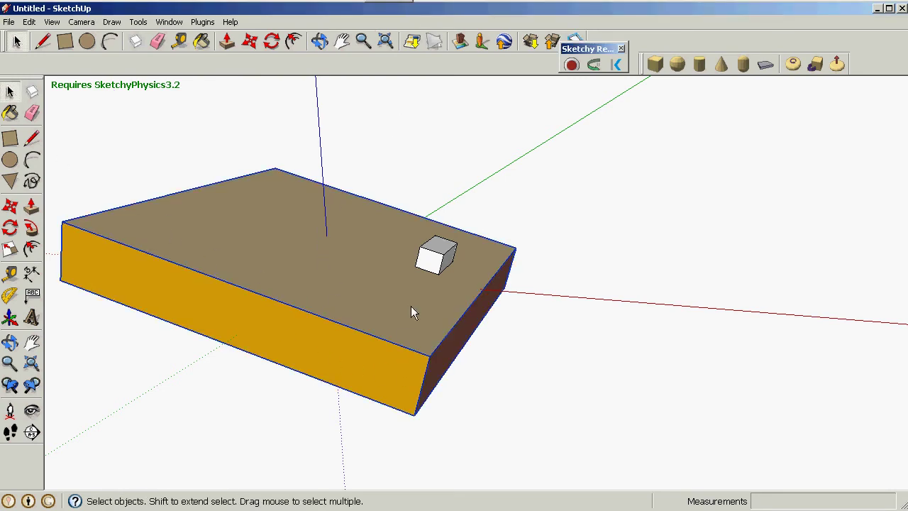
pyautogui.keyDown('shift'); pyautogui.click(434, 261); pyautogui.keyUp('shift')
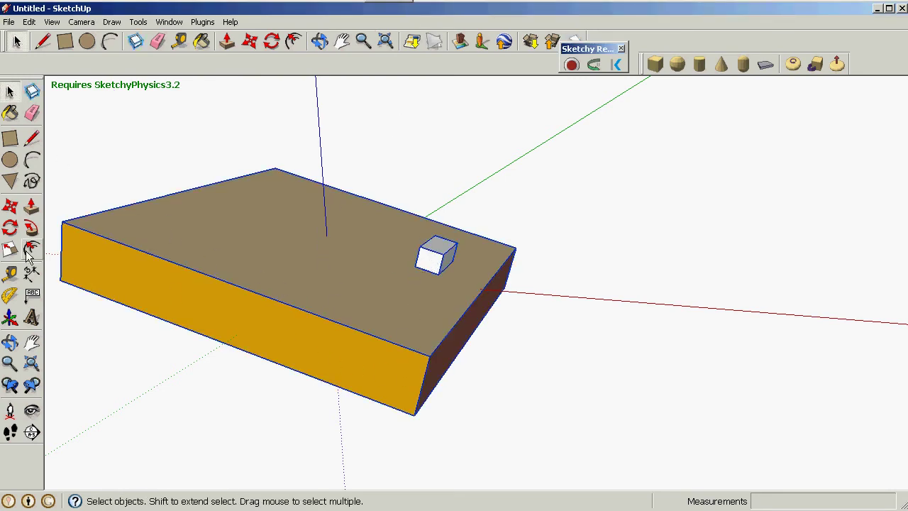
pyautogui.click(10, 227)
pyautogui.click(428, 355)
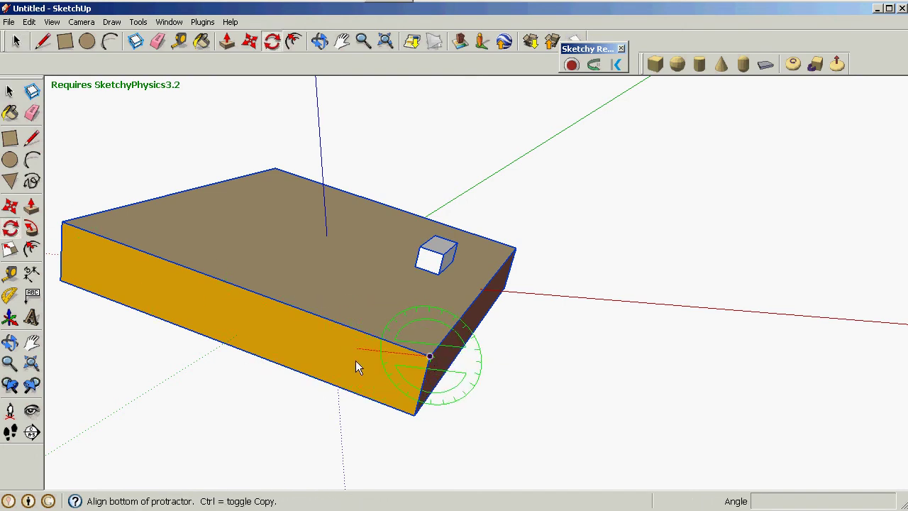
pyautogui.click(350, 346)
pyautogui.write('15')
pyautogui.press('Return')
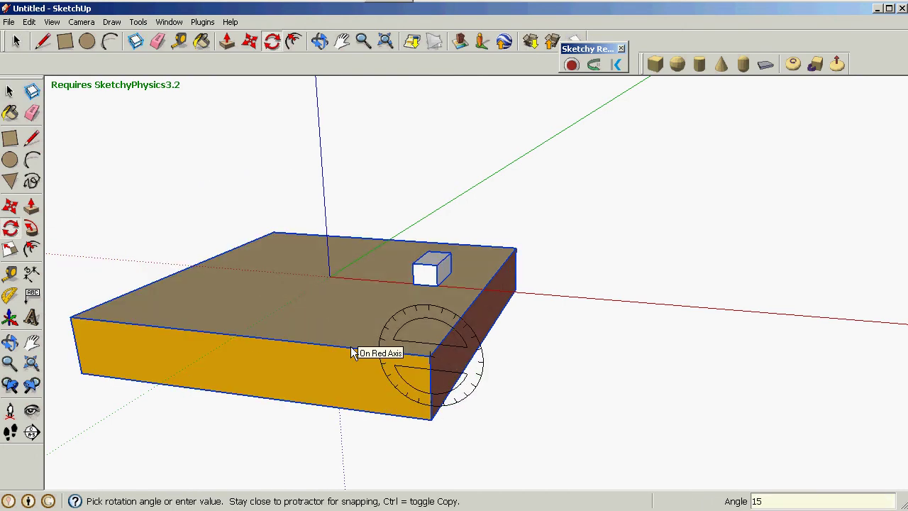
# - Rotate the floor and the box 30° about the same corner to make a steeper incline, and deselect them
pyautogui.click(429, 354)
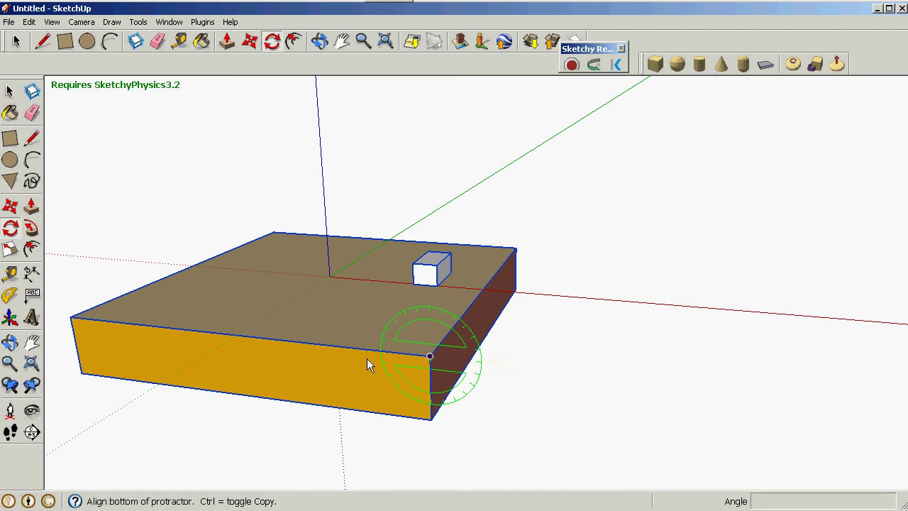
pyautogui.click(367, 354)
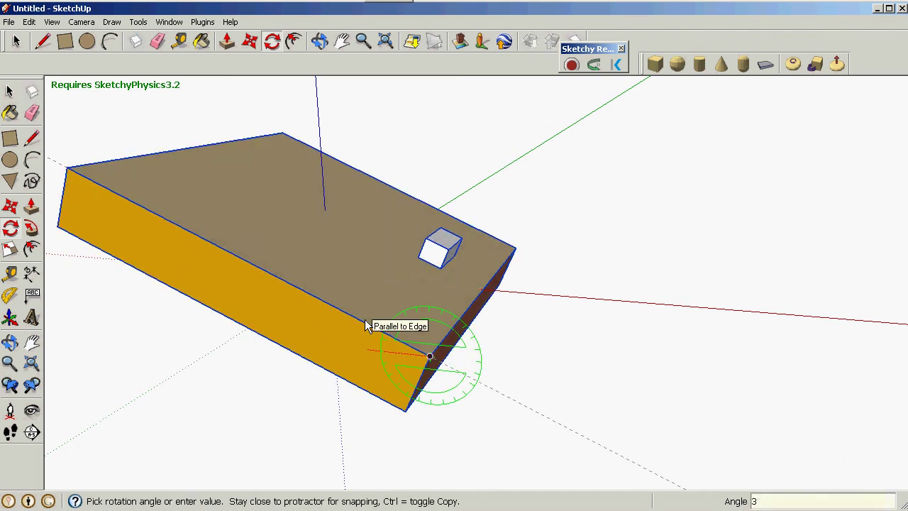
pyautogui.press('Return')
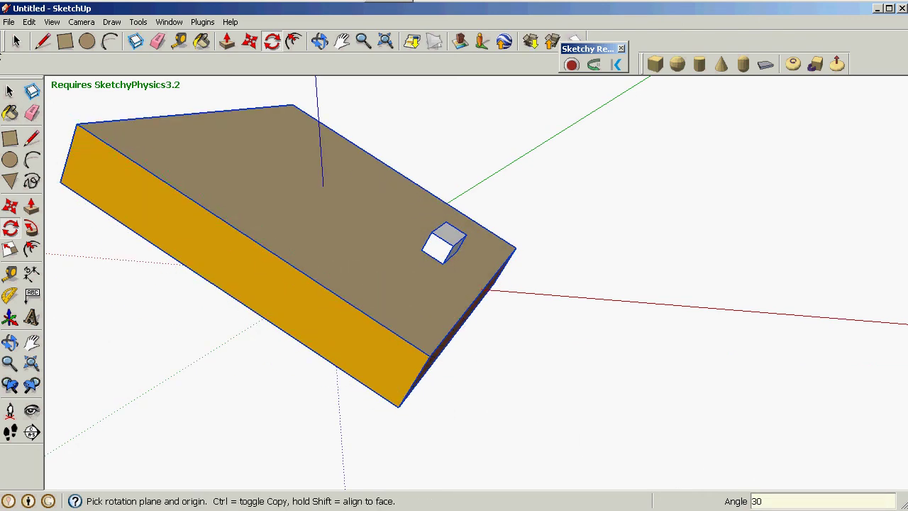
pyautogui.click(15, 41)
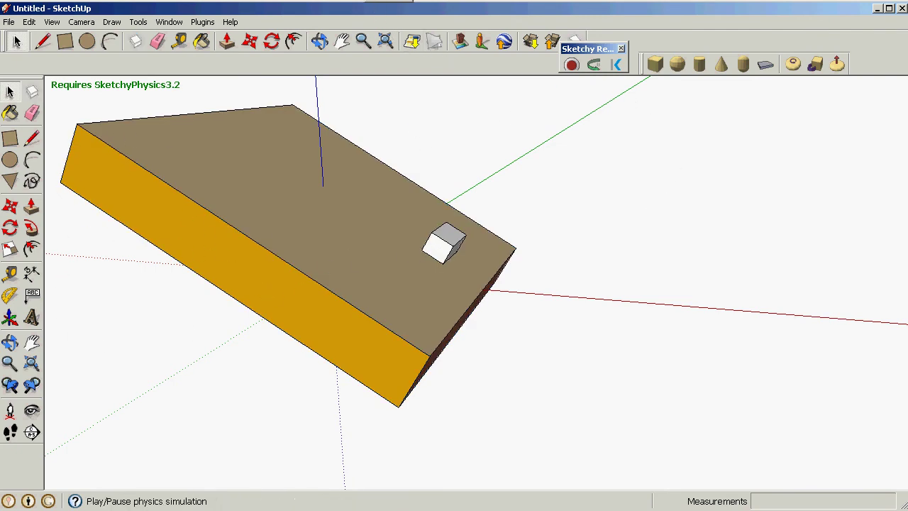
# - Run and reset the physics simulation of the box on the 30° incline twice, selecting the box before the second run
pyautogui.click(571, 64)
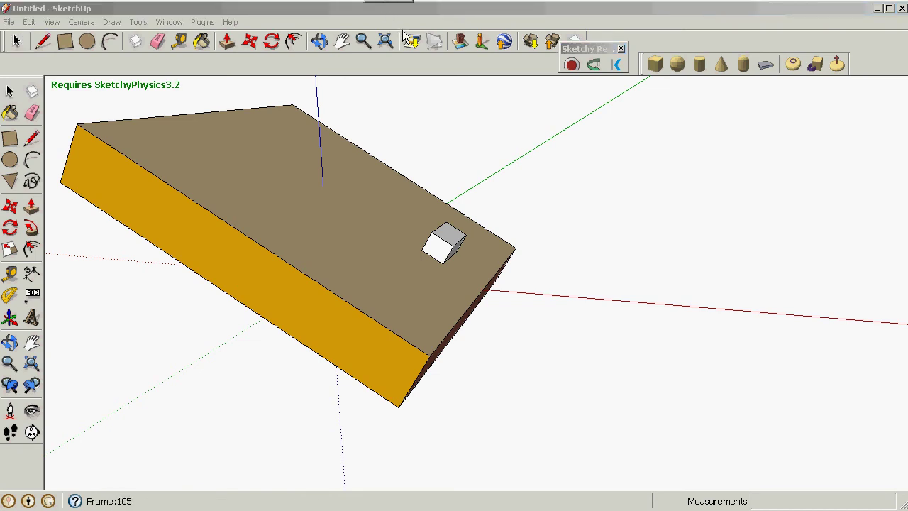
pyautogui.press('space')
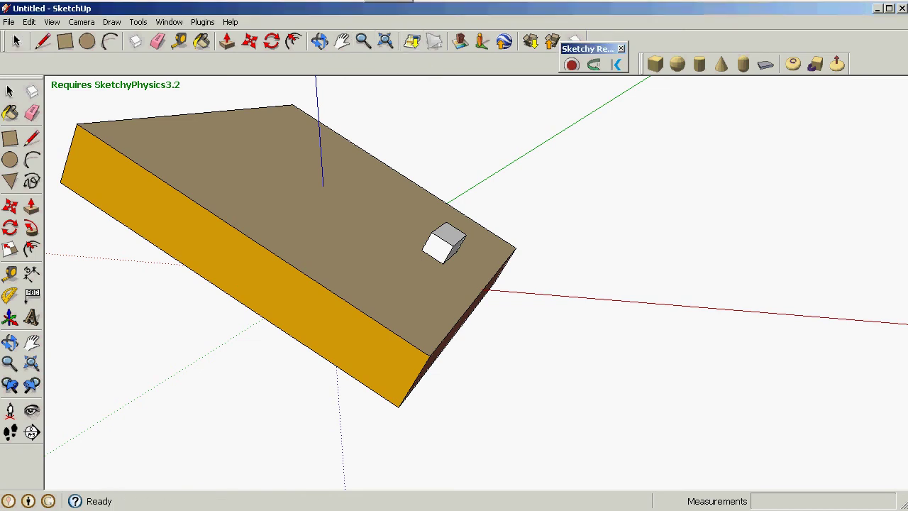
pyautogui.click(454, 243)
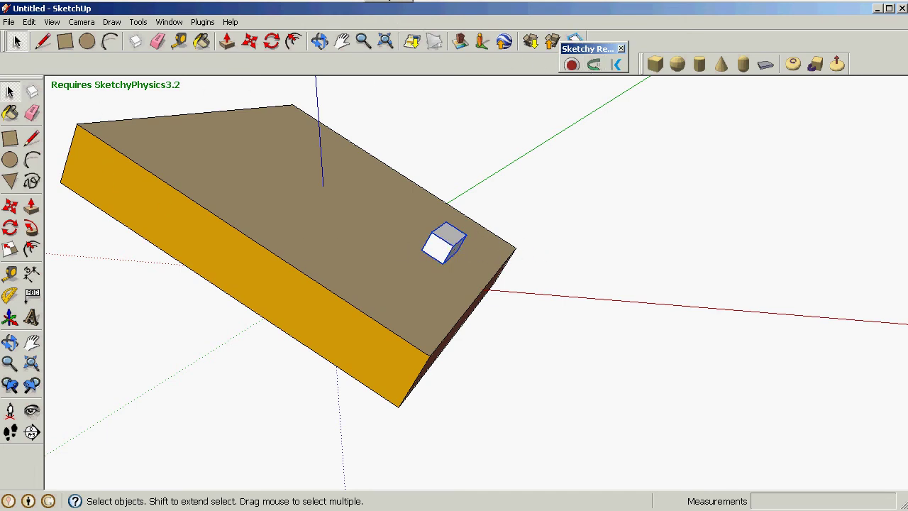
pyautogui.click(574, 39)
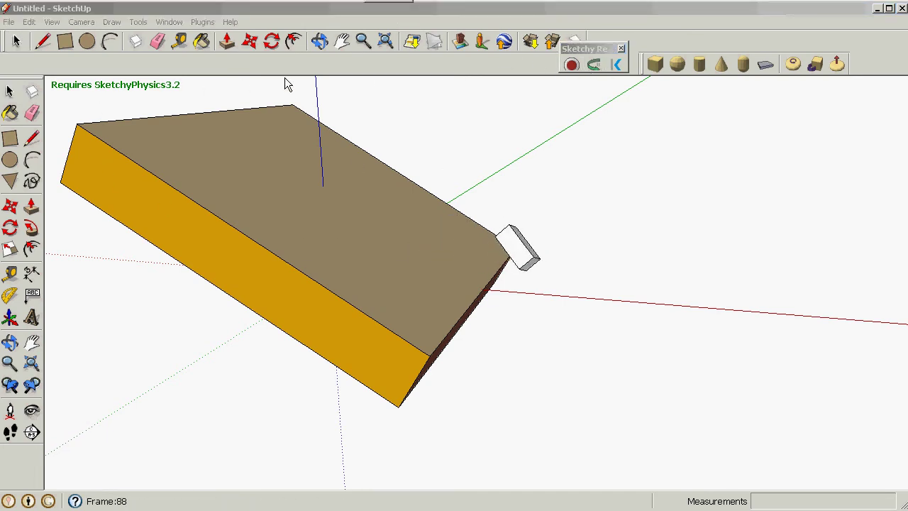
pyautogui.press('space')
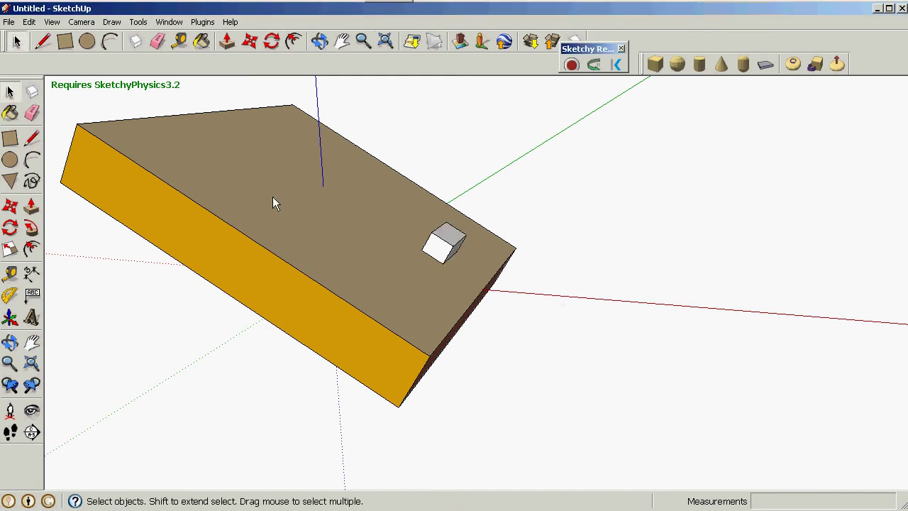
# - Rotate the box and floor 15° steeper about the floor's near top corner at the low end, and run and reset the physics simulation
pyautogui.click(444, 258)
pyautogui.keyDown('shift'); pyautogui.click(267, 315); pyautogui.keyUp('shift')
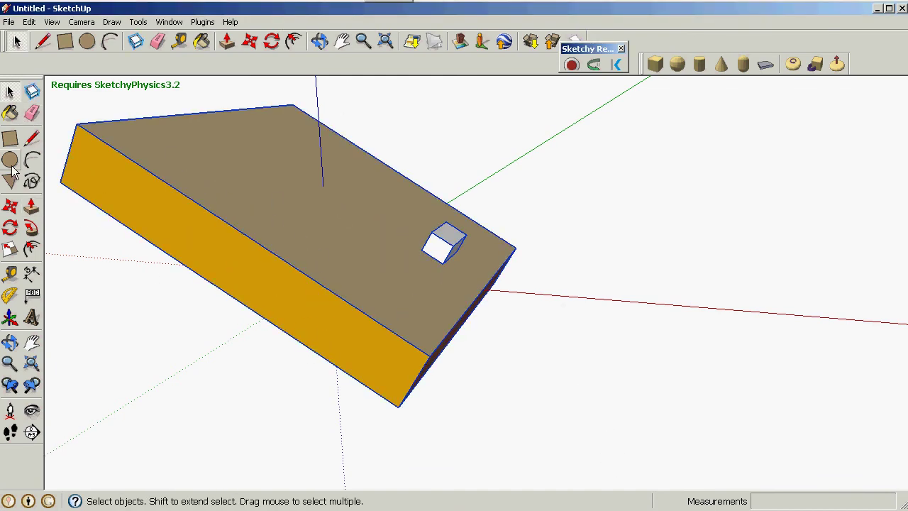
pyautogui.click(10, 227)
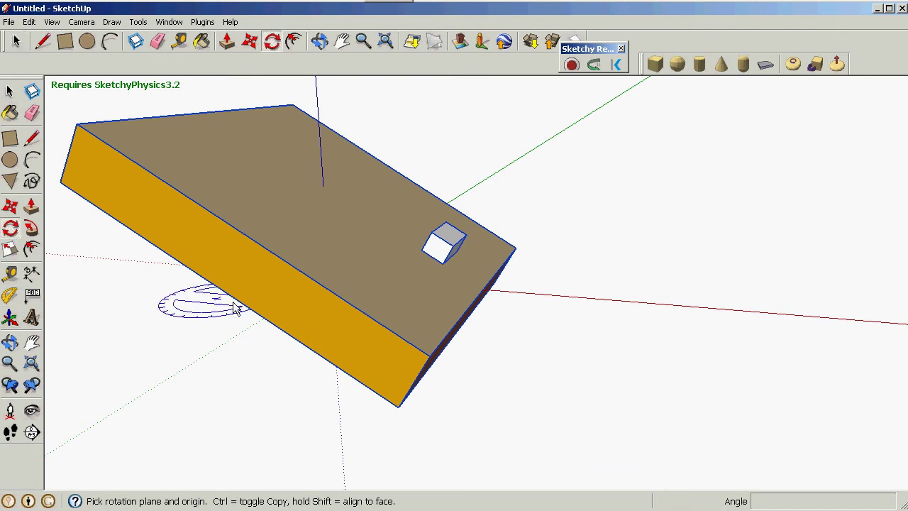
pyautogui.click(429, 356)
pyautogui.click(376, 354)
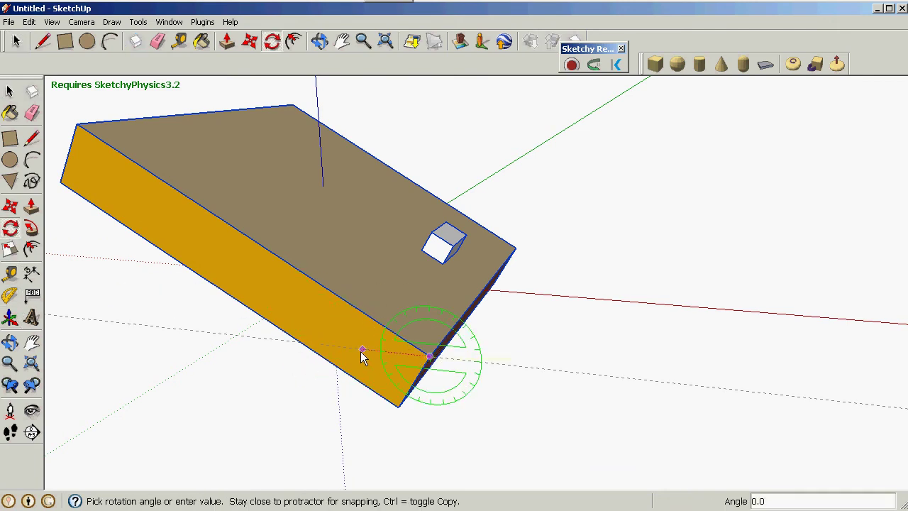
pyautogui.write('15')
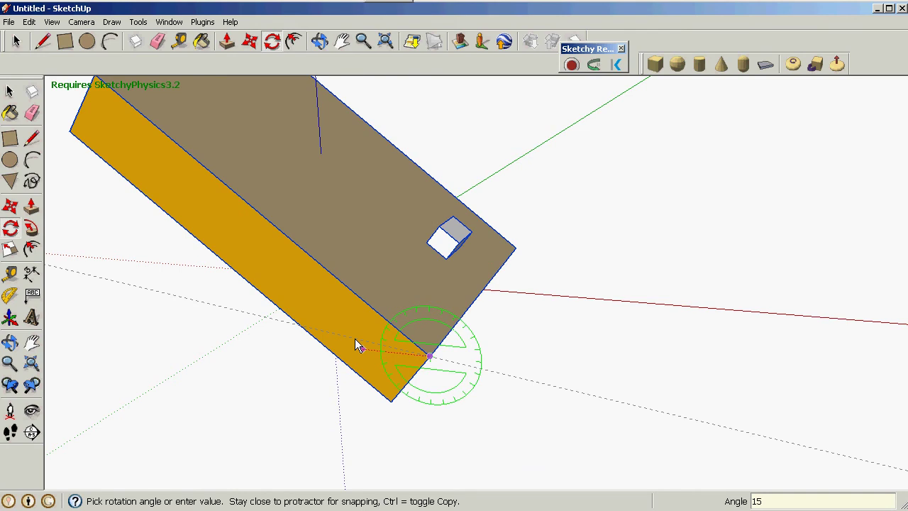
pyautogui.press('Return')
pyautogui.click(14, 43)
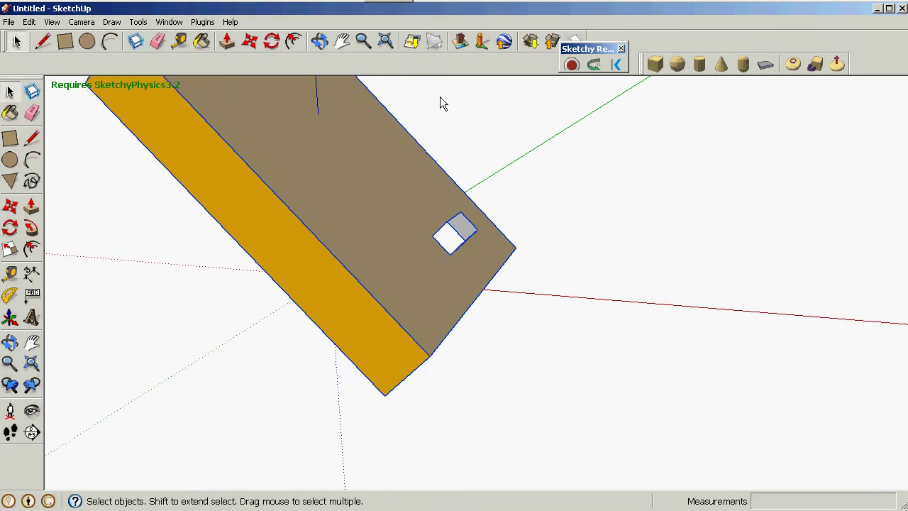
pyautogui.click(440, 99)
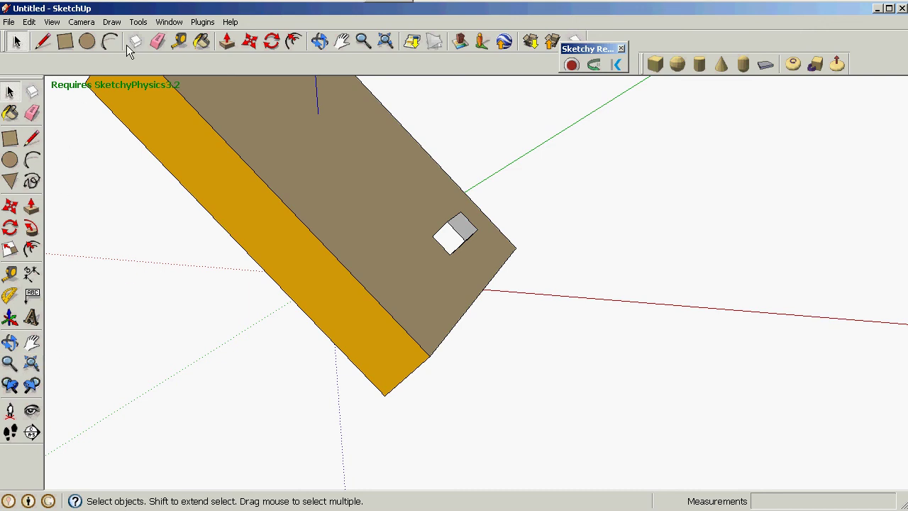
pyautogui.click(571, 64)
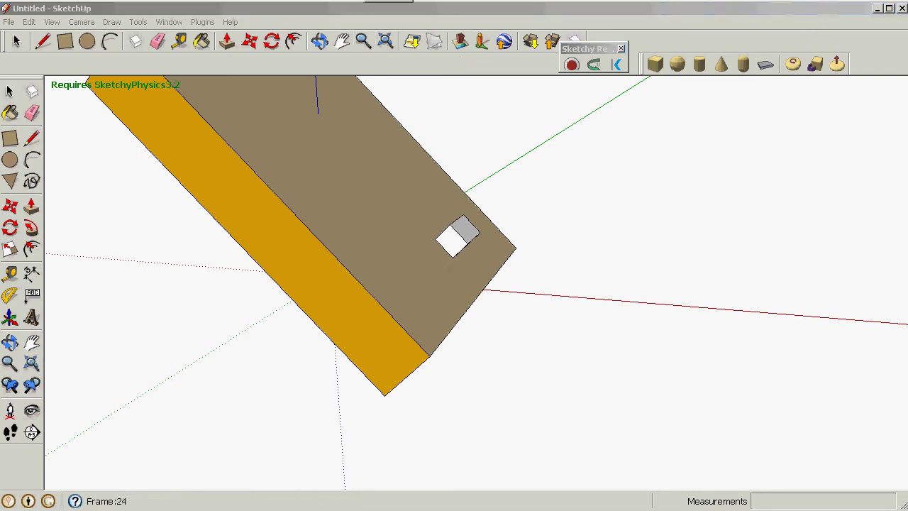
pyautogui.click(616, 65)
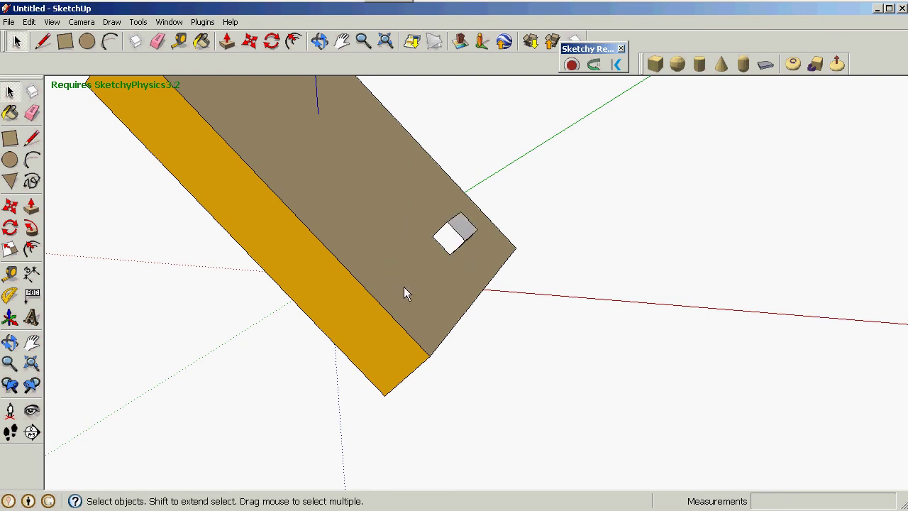
# - Select the box and floor, rotate them 5° back about the same corner to make the incline less steep, and deselect them
pyautogui.click(453, 241)
pyautogui.keyDown('shift'); pyautogui.click(349, 279); pyautogui.keyUp('shift')
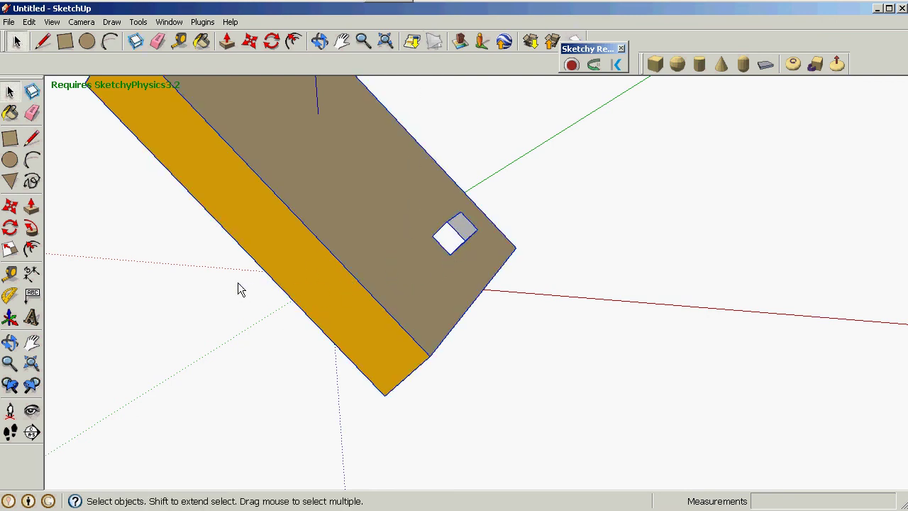
pyautogui.click(10, 227)
pyautogui.click(430, 355)
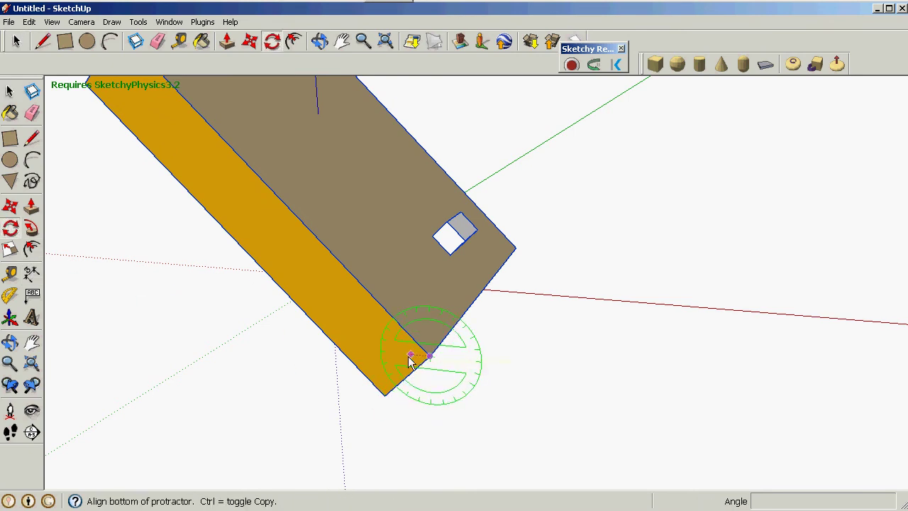
pyautogui.click(383, 353)
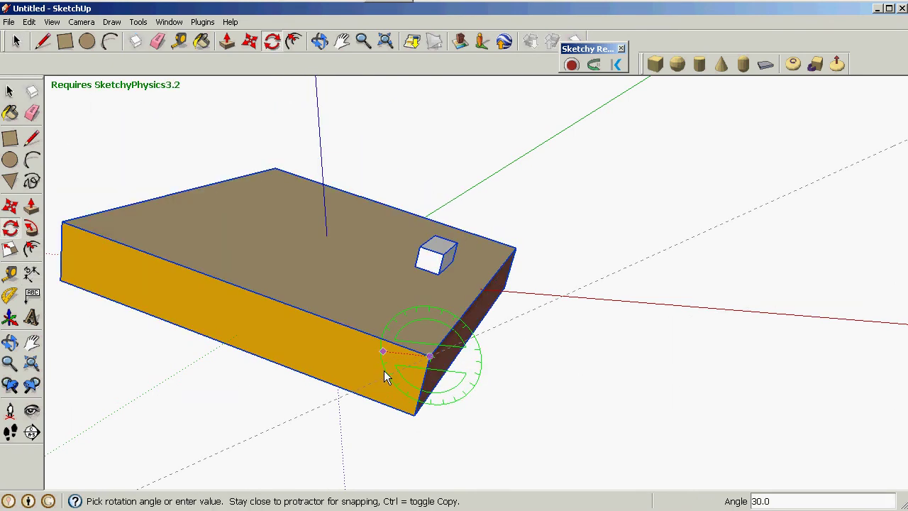
pyautogui.write('5')
pyautogui.press('Return')
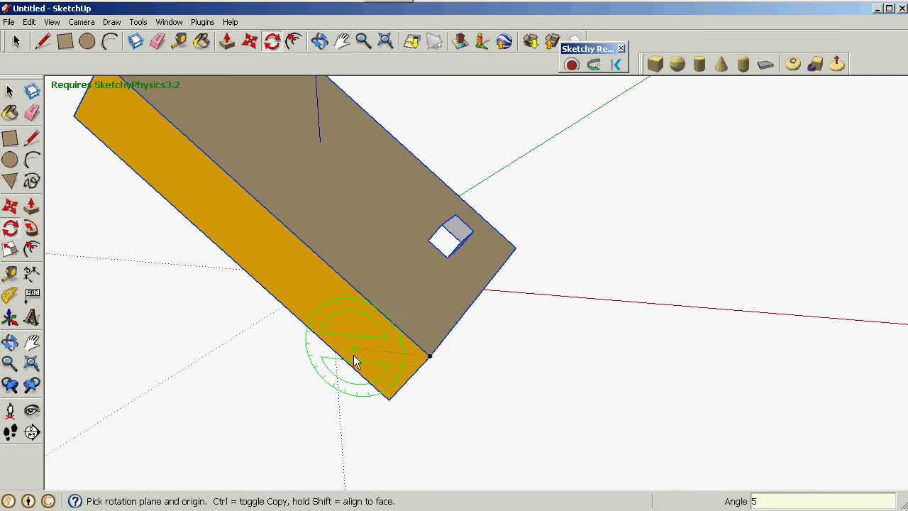
pyautogui.click(16, 40)
pyautogui.click(574, 162)
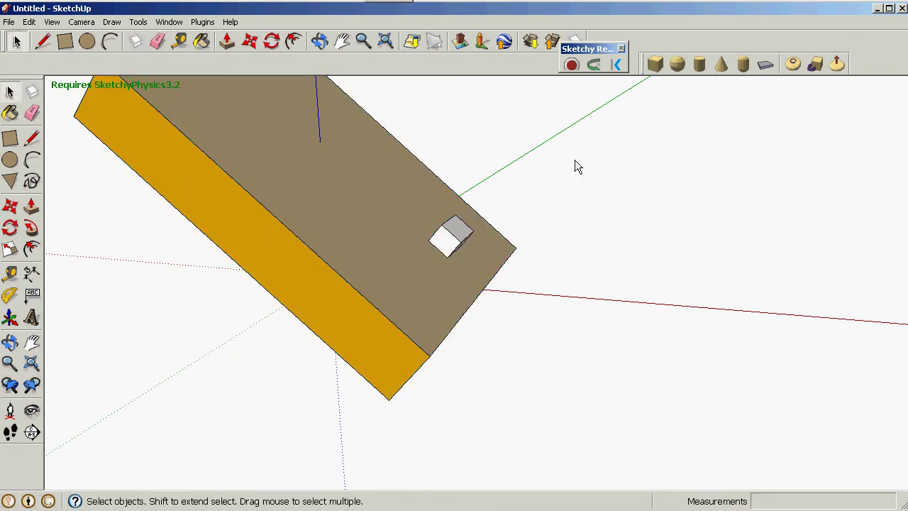
# - Run the physics simulation, nudge the box slightly down the slope, and reset the simulation
pyautogui.click(390, 2)
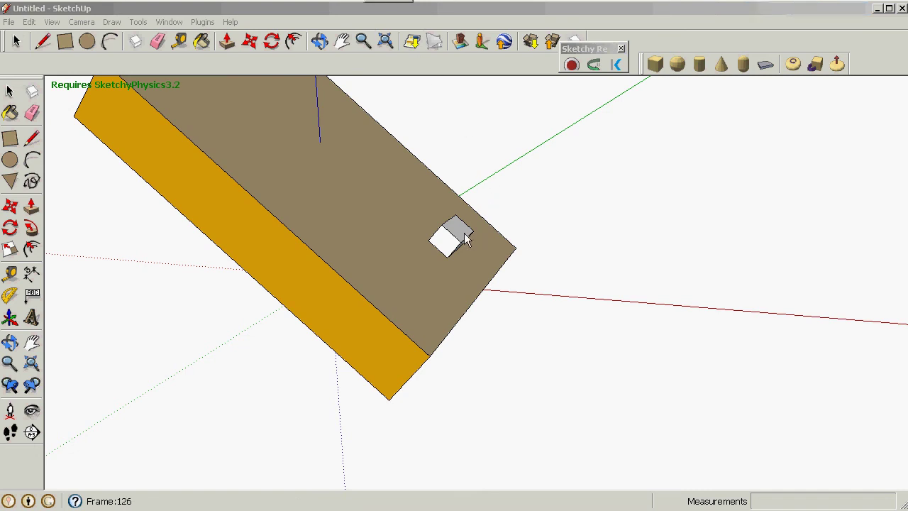
pyautogui.moveTo(465, 237); pyautogui.dragTo(466, 242)
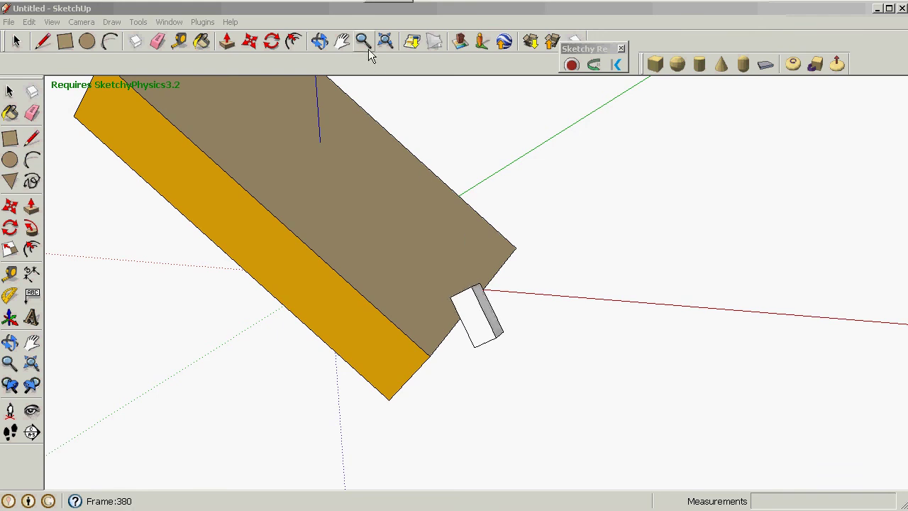
pyautogui.click(552, 41)
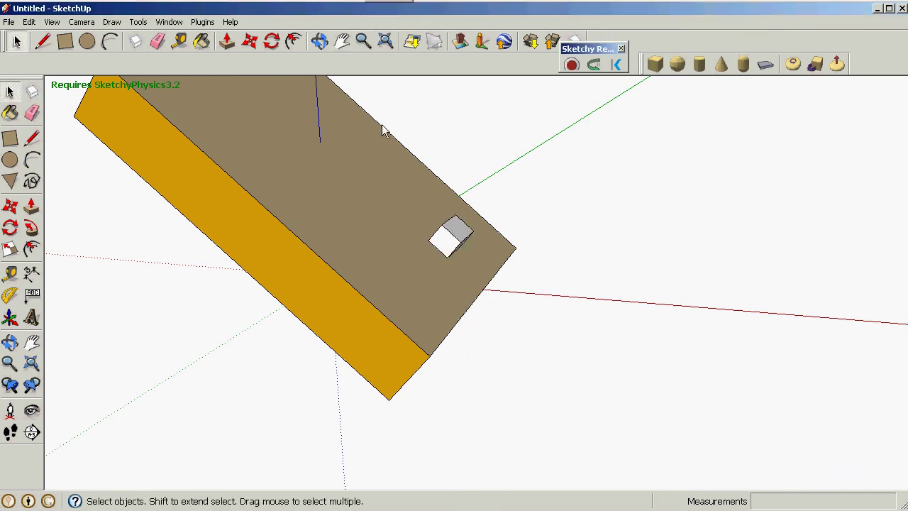
# - Orbit to view the incline edge-on from the front
pyautogui.click(10, 342)
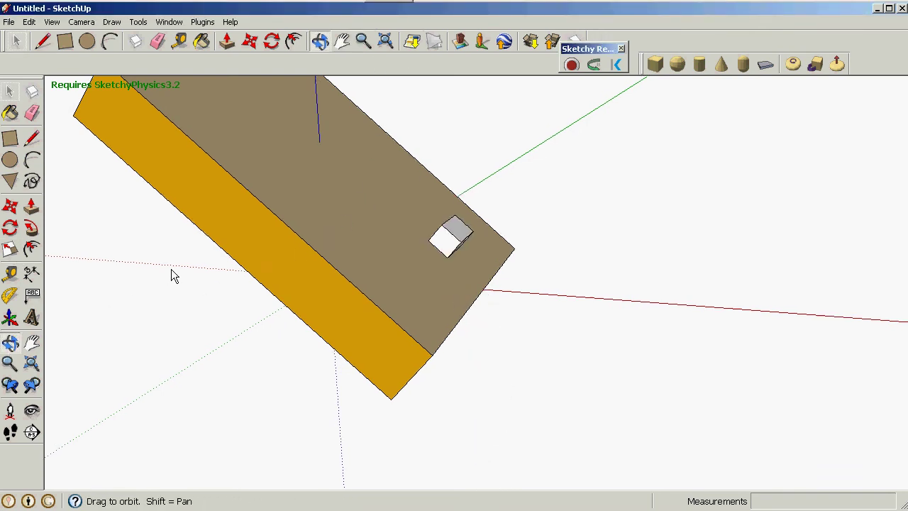
pyautogui.moveTo(172, 273); pyautogui.dragTo(207, 217)
pyautogui.click(10, 227)
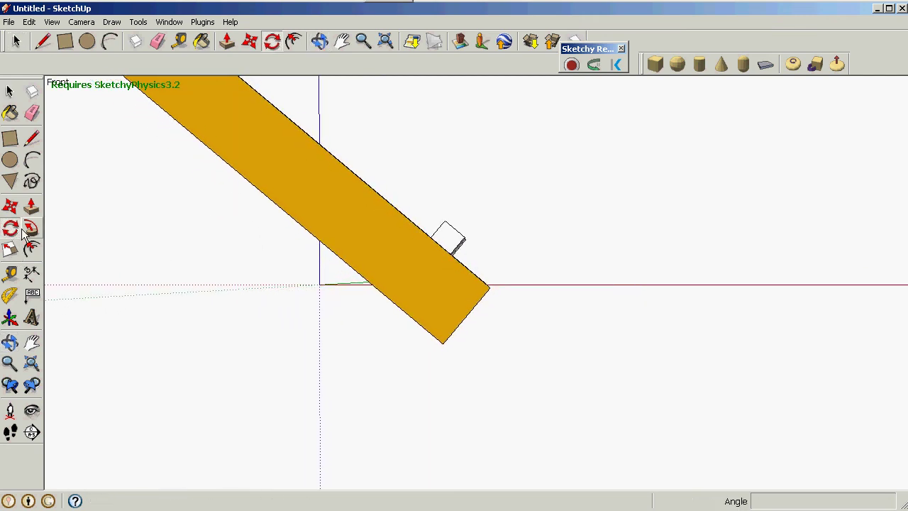
pyautogui.click(488, 289)
pyautogui.click(410, 286)
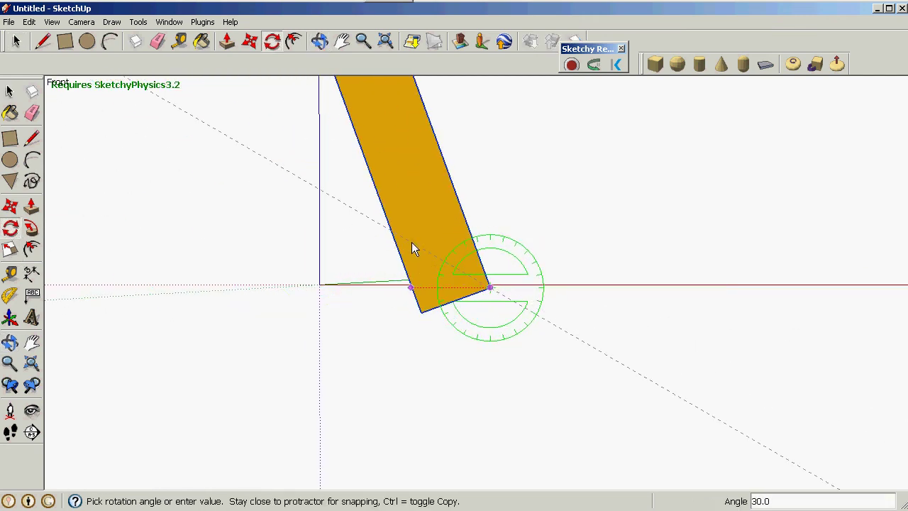
pyautogui.press('ctrl')
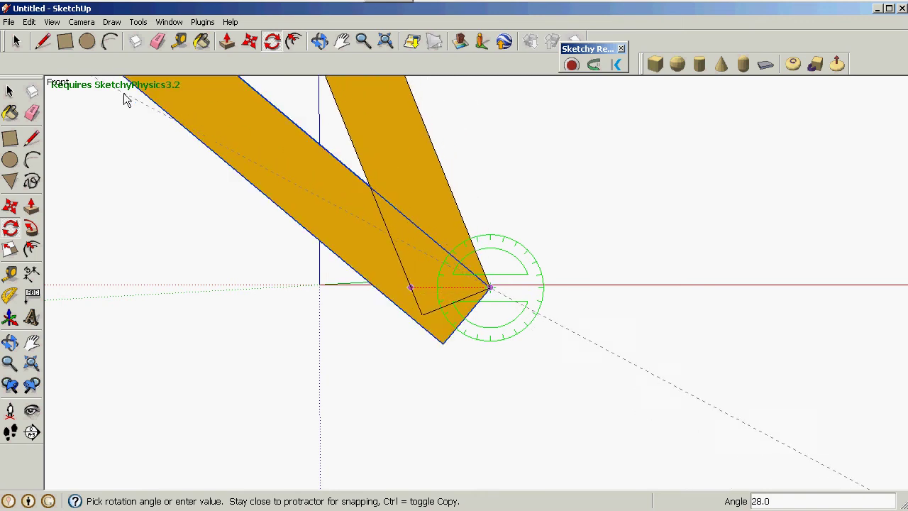
pyautogui.click(17, 42)
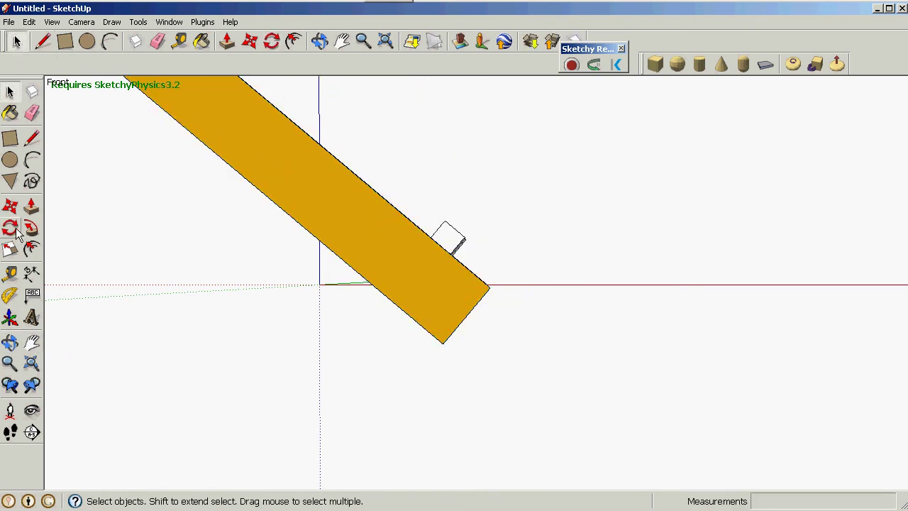
# - Measure the angle between the horizontal and the floor's sloped top edge with the Protractor, without placing a guide
pyautogui.click(9, 296)
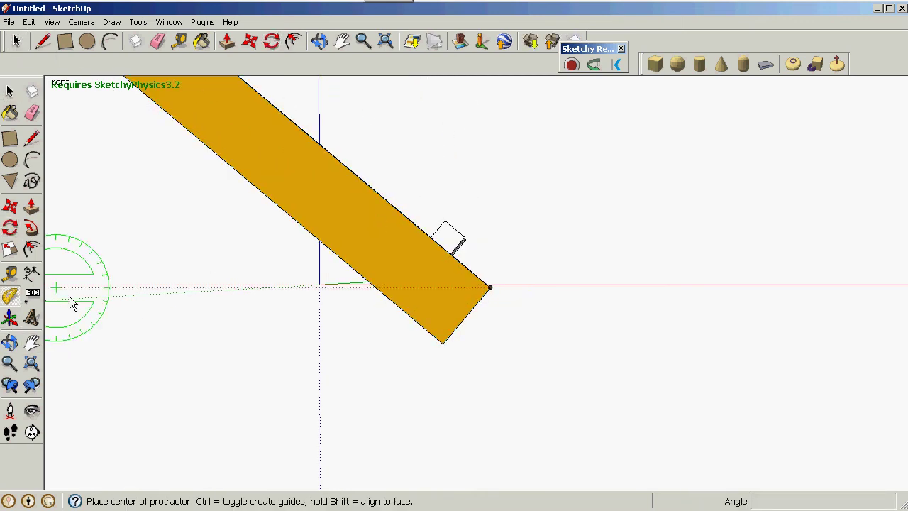
pyautogui.click(489, 287)
pyautogui.click(412, 286)
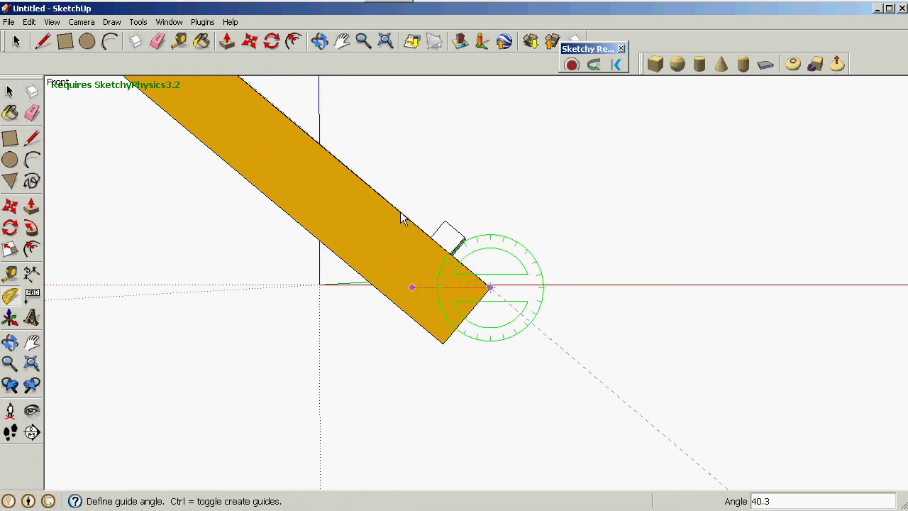
pyautogui.click(9, 91)
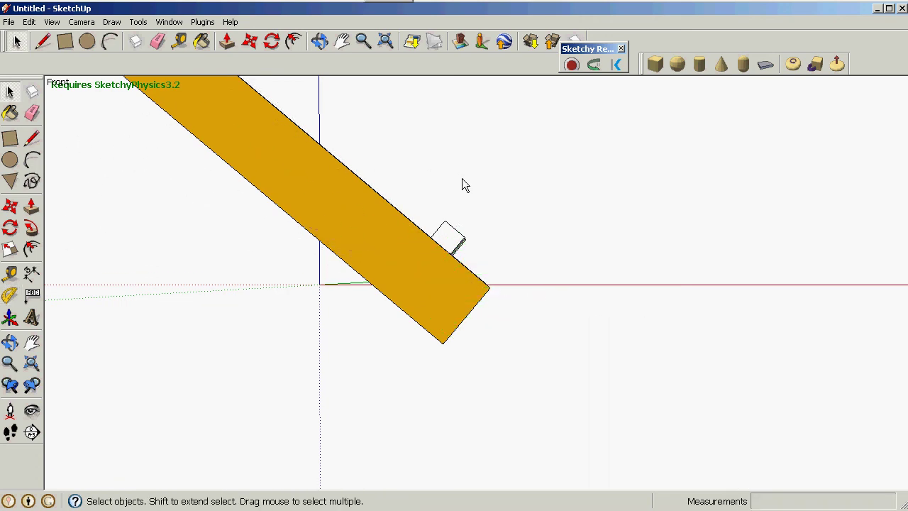
pyautogui.click(10, 343)
pyautogui.moveTo(470, 229); pyautogui.dragTo(333, 300)
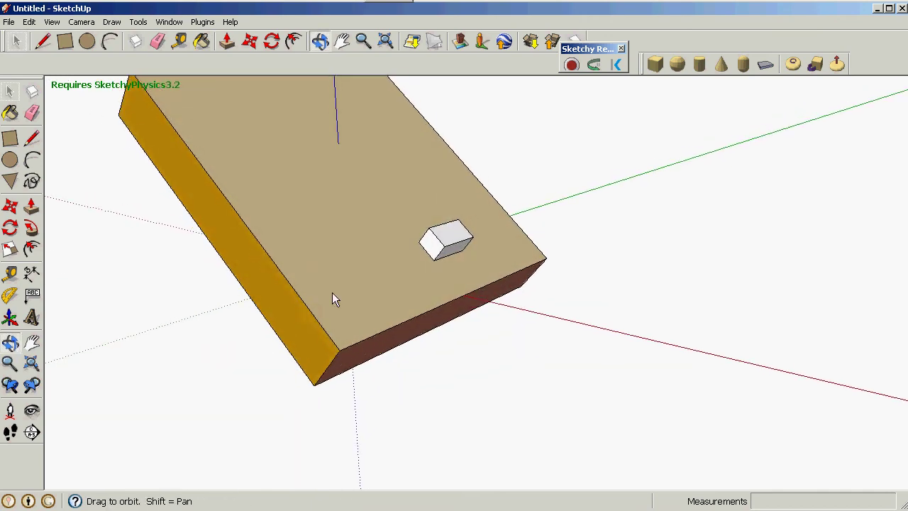
pyautogui.moveTo(348, 268); pyautogui.dragTo(500, 205)
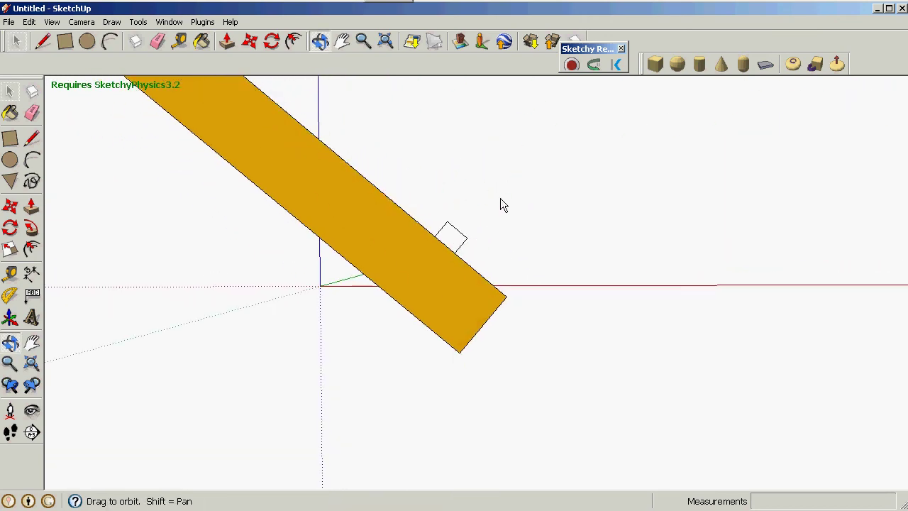